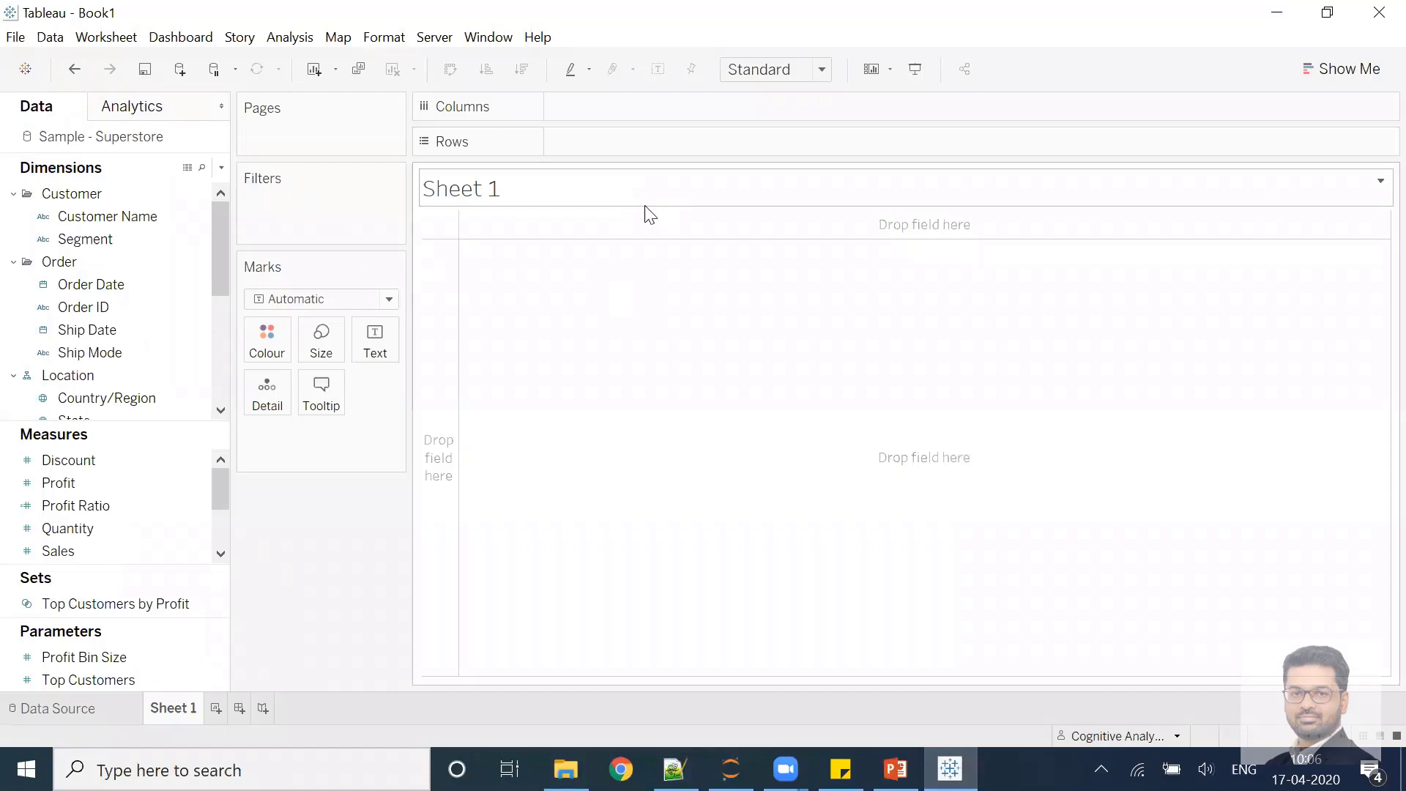
# Step: Plot SUM(Sales) against continuous MONTH(Order Date) as a 48-mark line chart spanning 2016–2020
pyautogui.click(206, 290)
pyautogui.moveTo(104, 284); pyautogui.dragTo(698, 197)
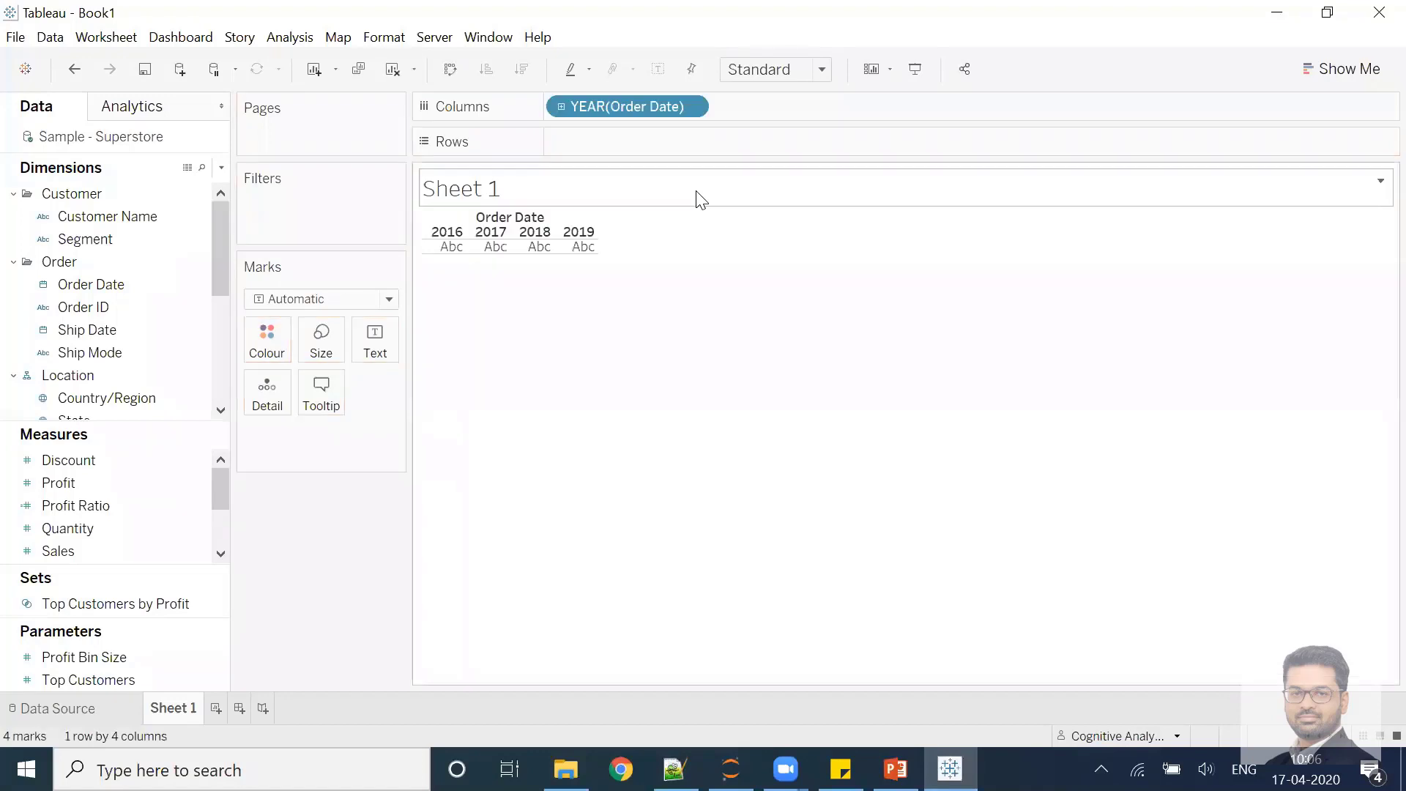
pyautogui.click(690, 107)
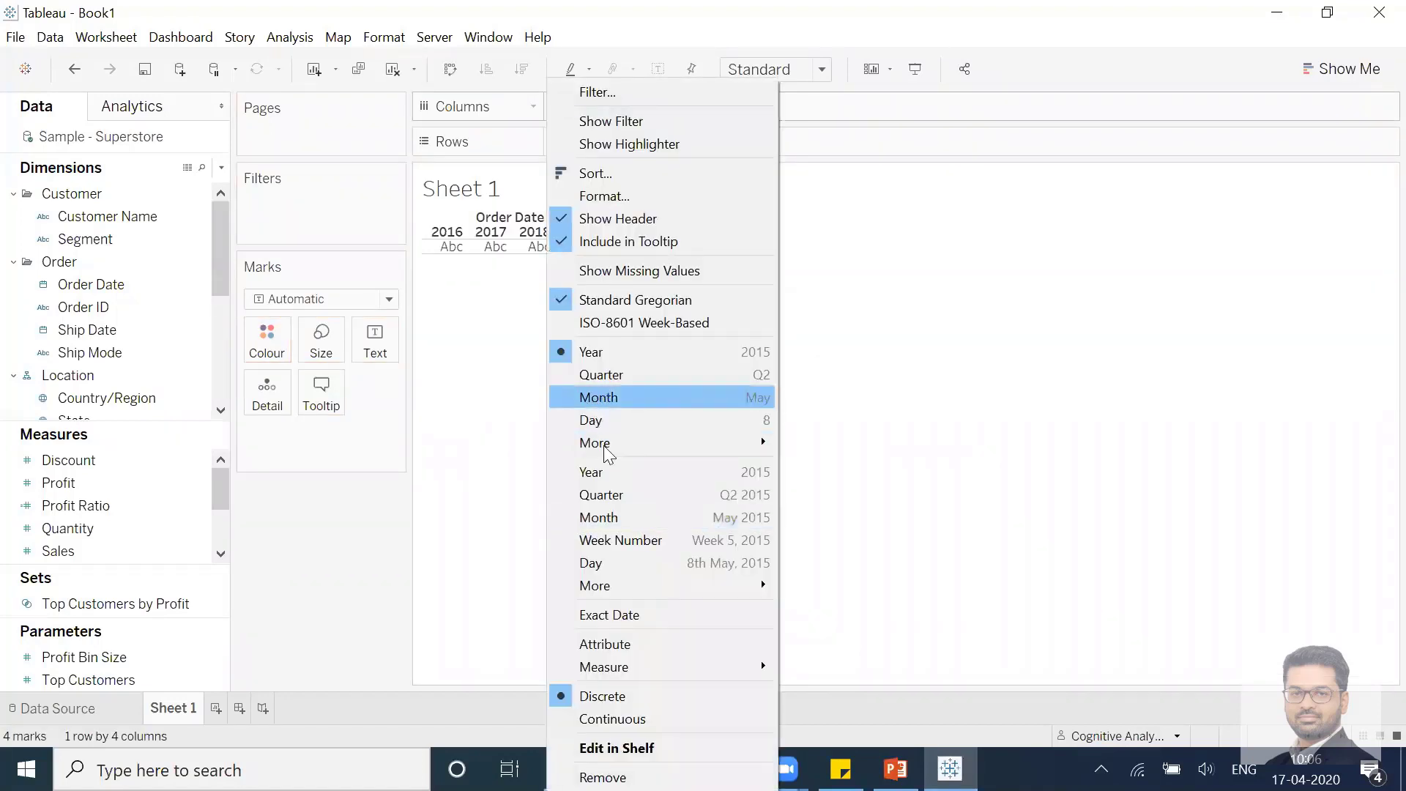
pyautogui.click(599, 517)
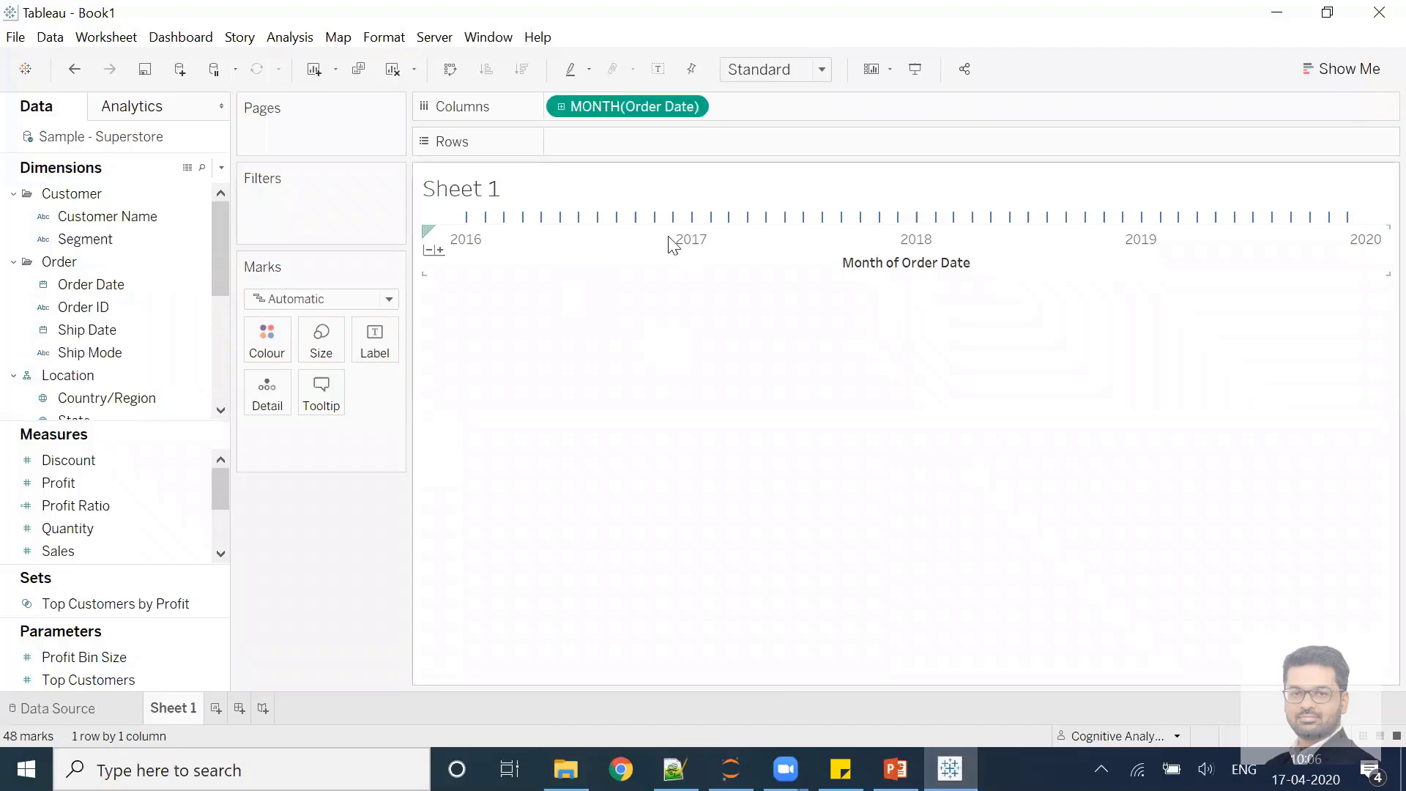
pyautogui.moveTo(27, 554); pyautogui.dragTo(577, 148)
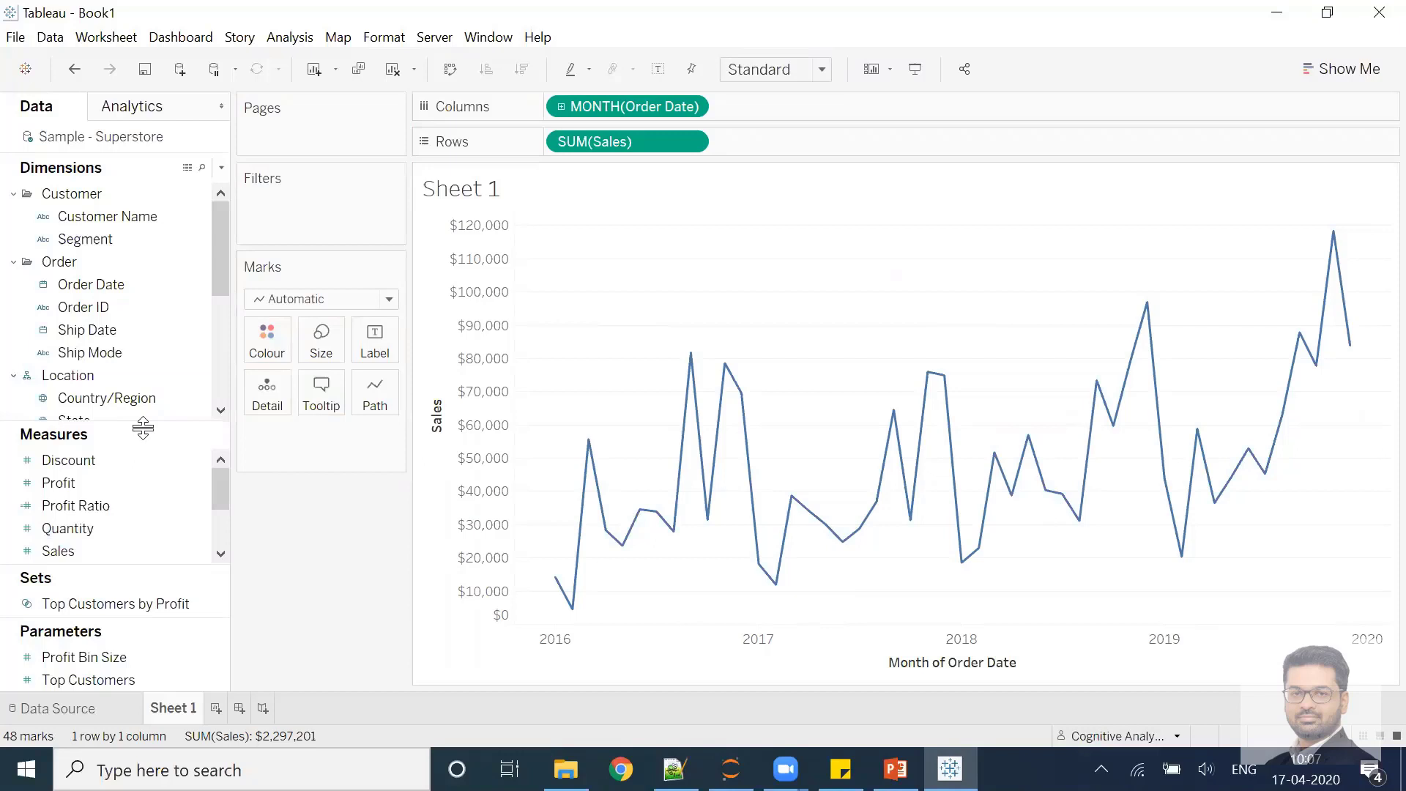
pyautogui.moveTo(569, 608)
pyautogui.moveTo(537, 589)
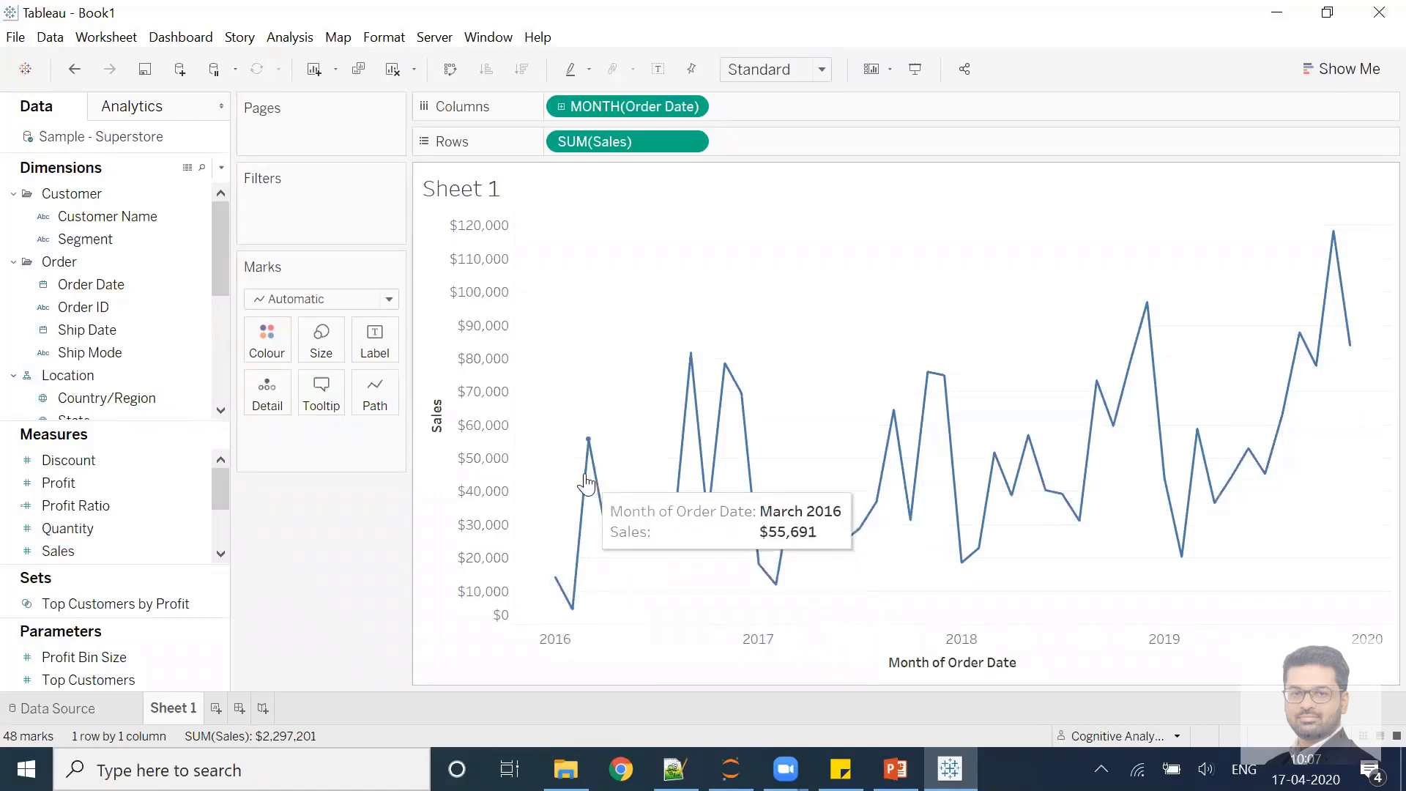
pyautogui.moveTo(598, 519)
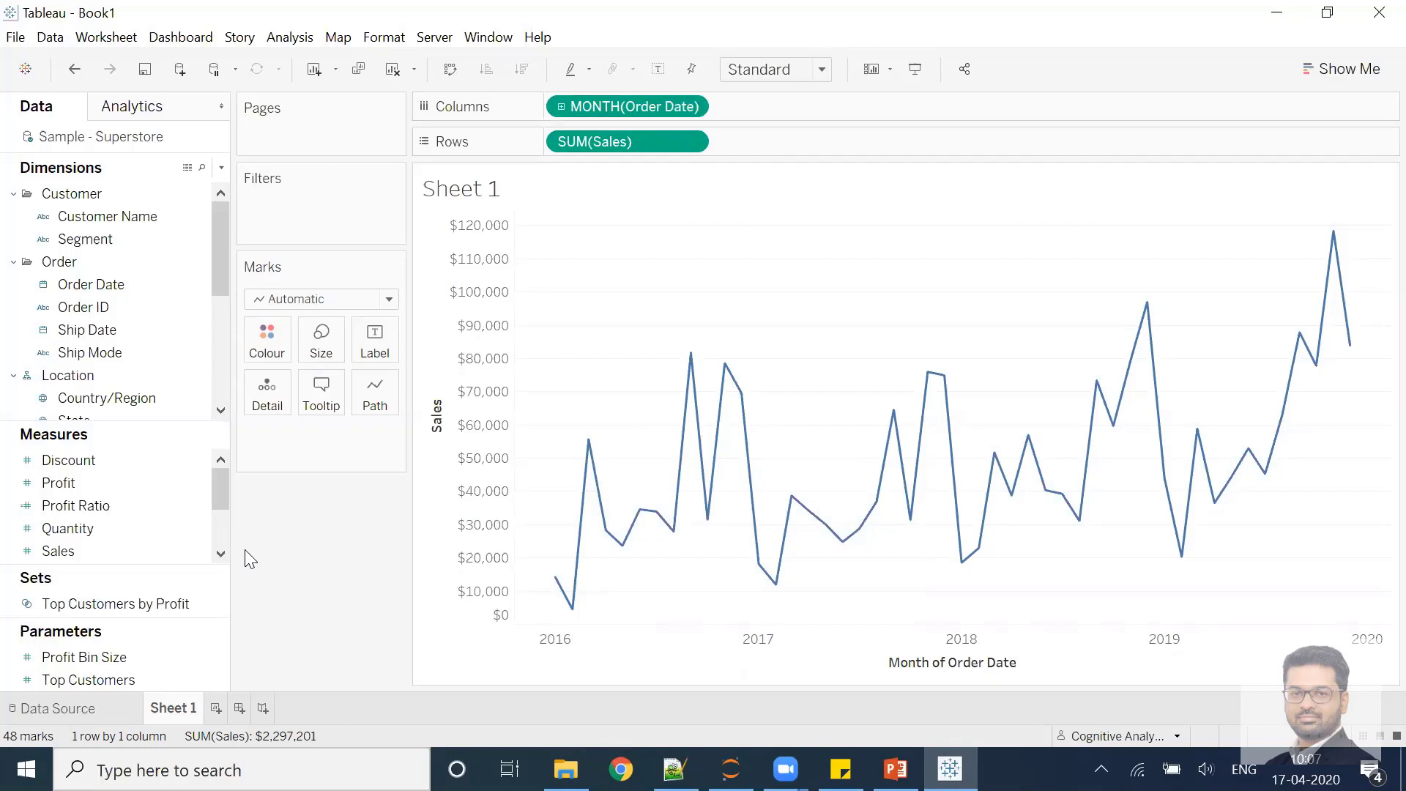
# Step: Page Sheet 1 by MONTH(Order Date), play it, then rewind to January 2016 ($14,237)
pyautogui.moveTo(73, 285); pyautogui.dragTo(272, 132)
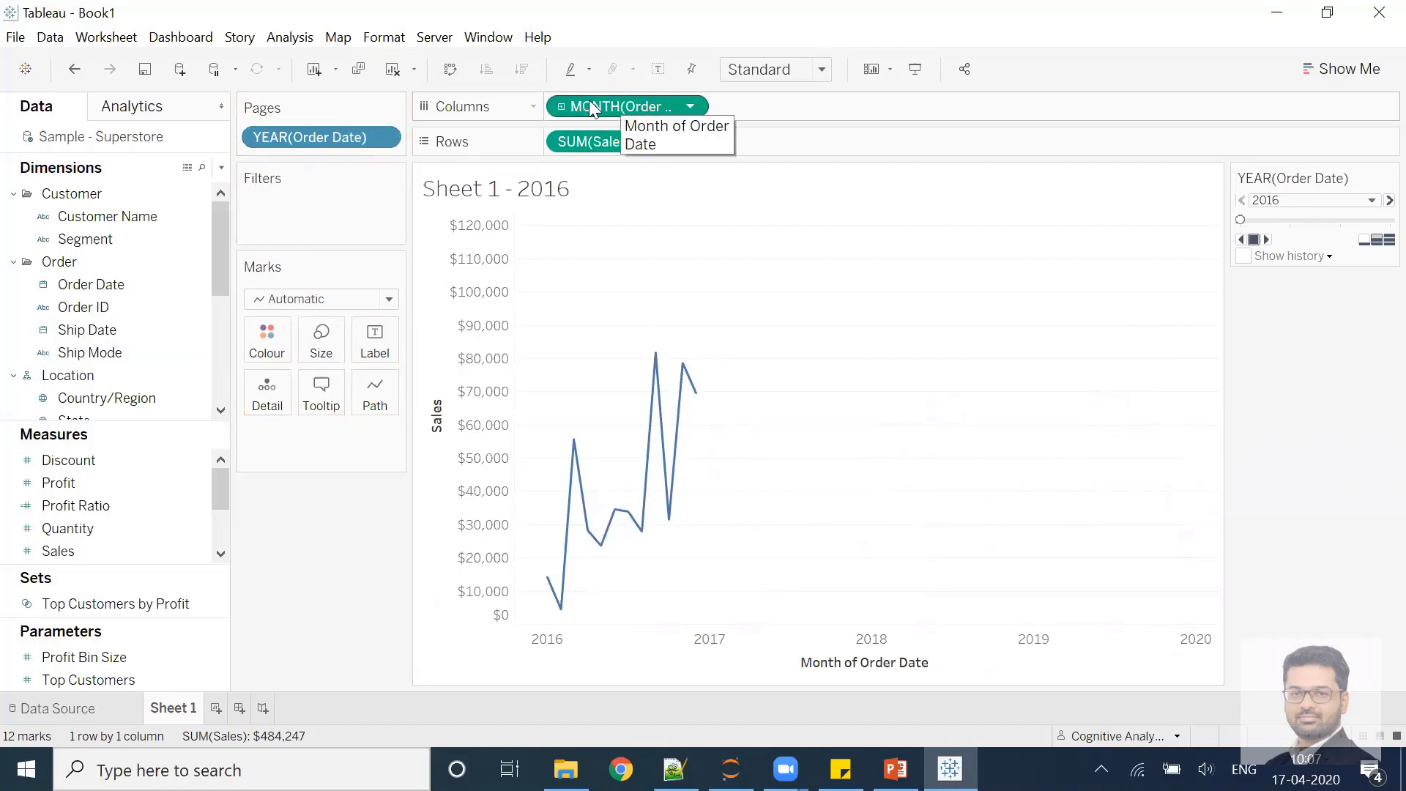
pyautogui.click(383, 137)
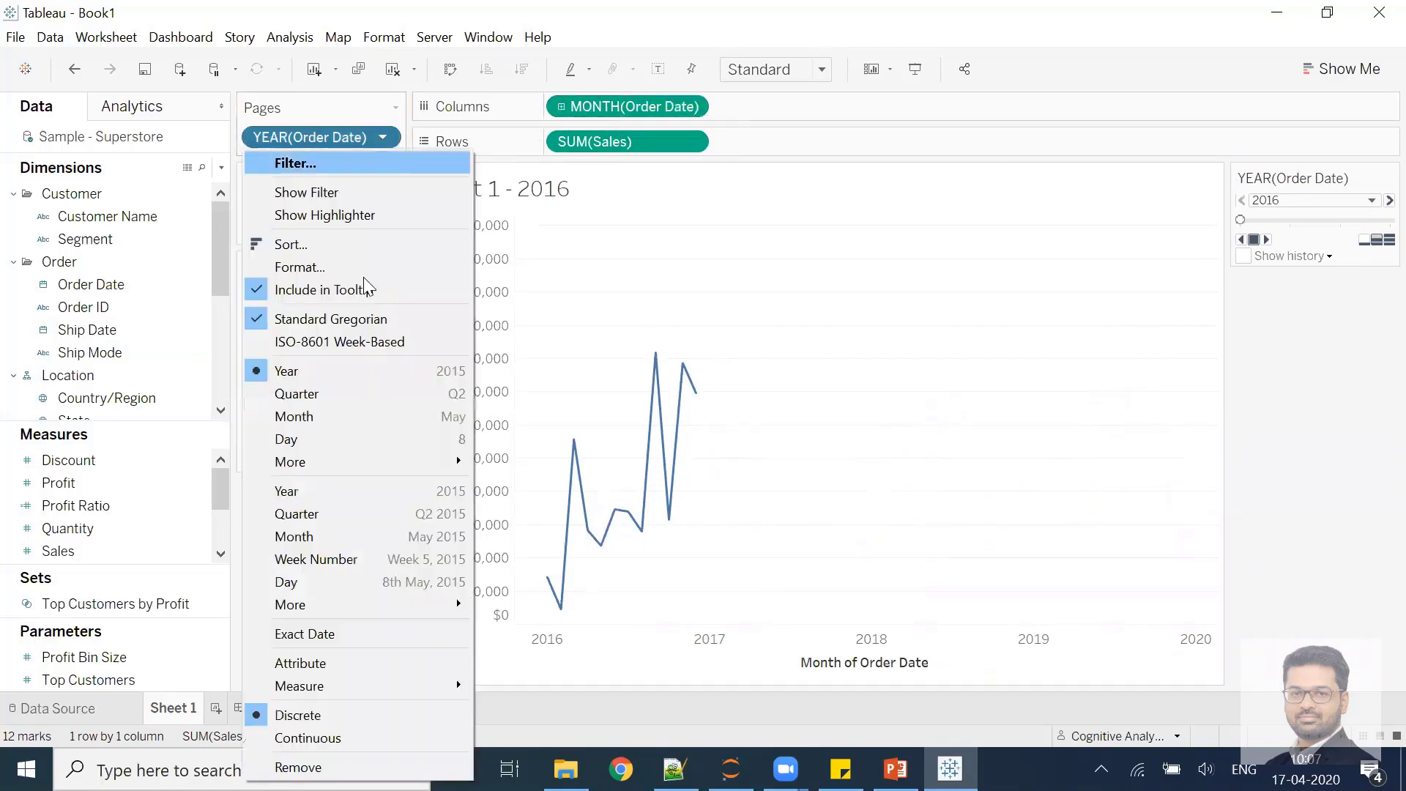
pyautogui.click(339, 535)
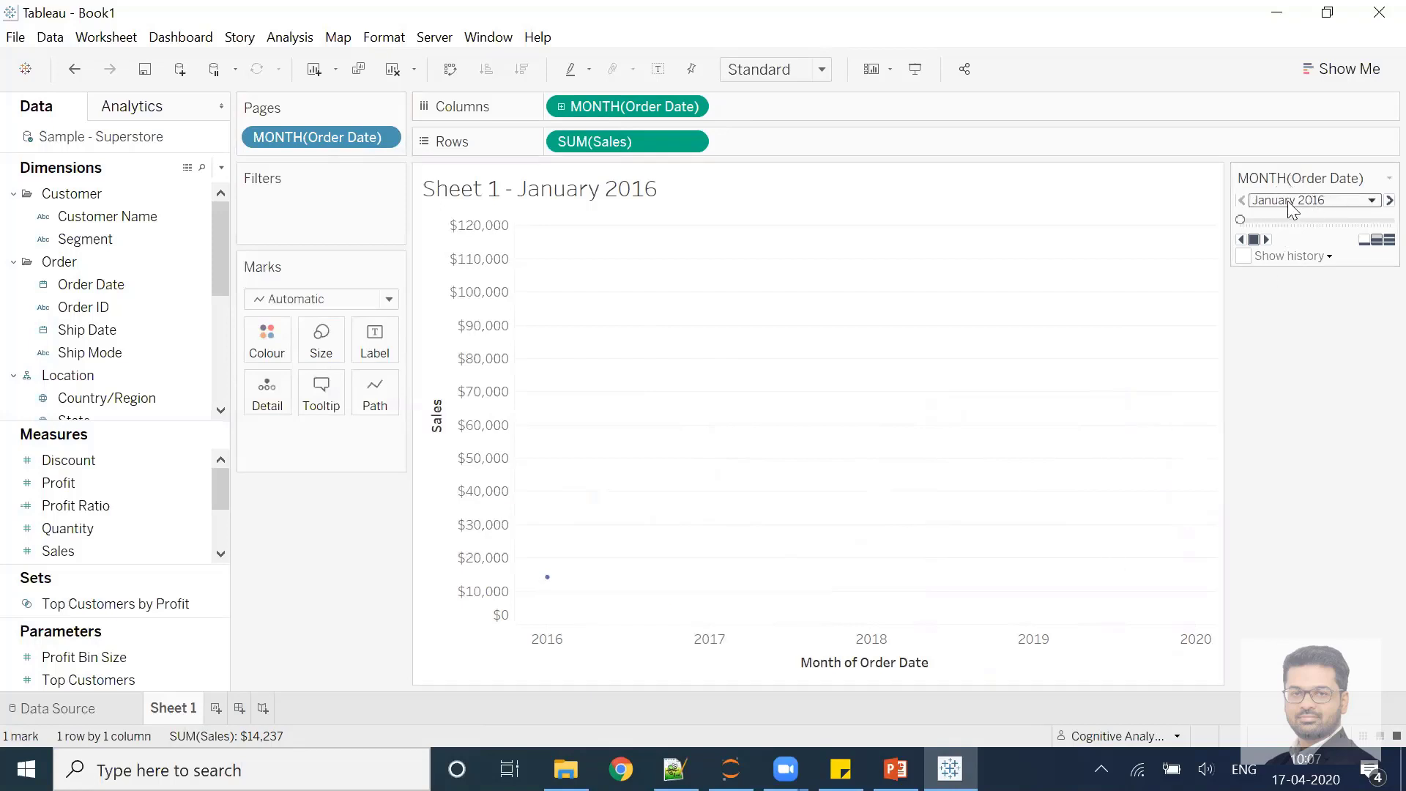
pyautogui.click(1267, 240)
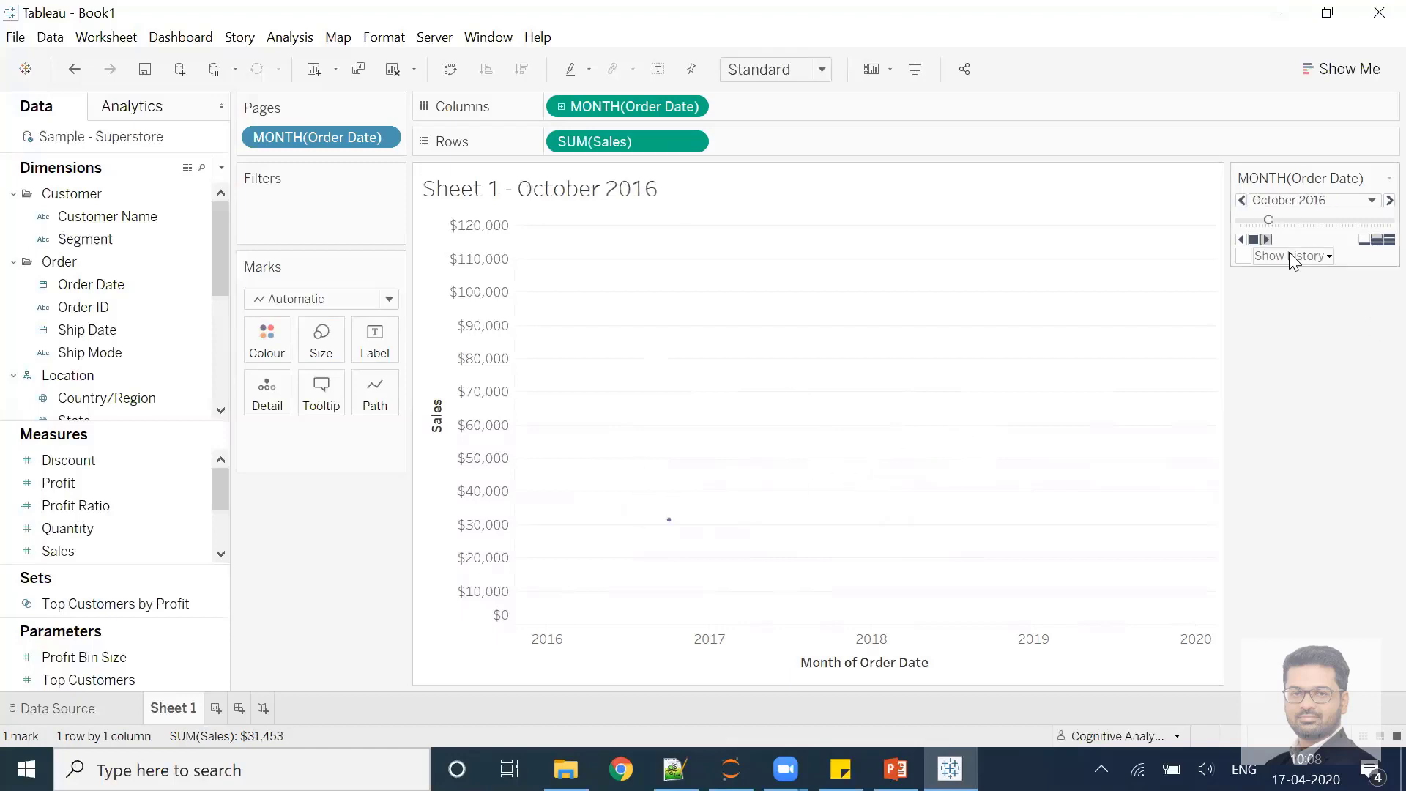
pyautogui.moveTo(1275, 220); pyautogui.dragTo(1218, 226)
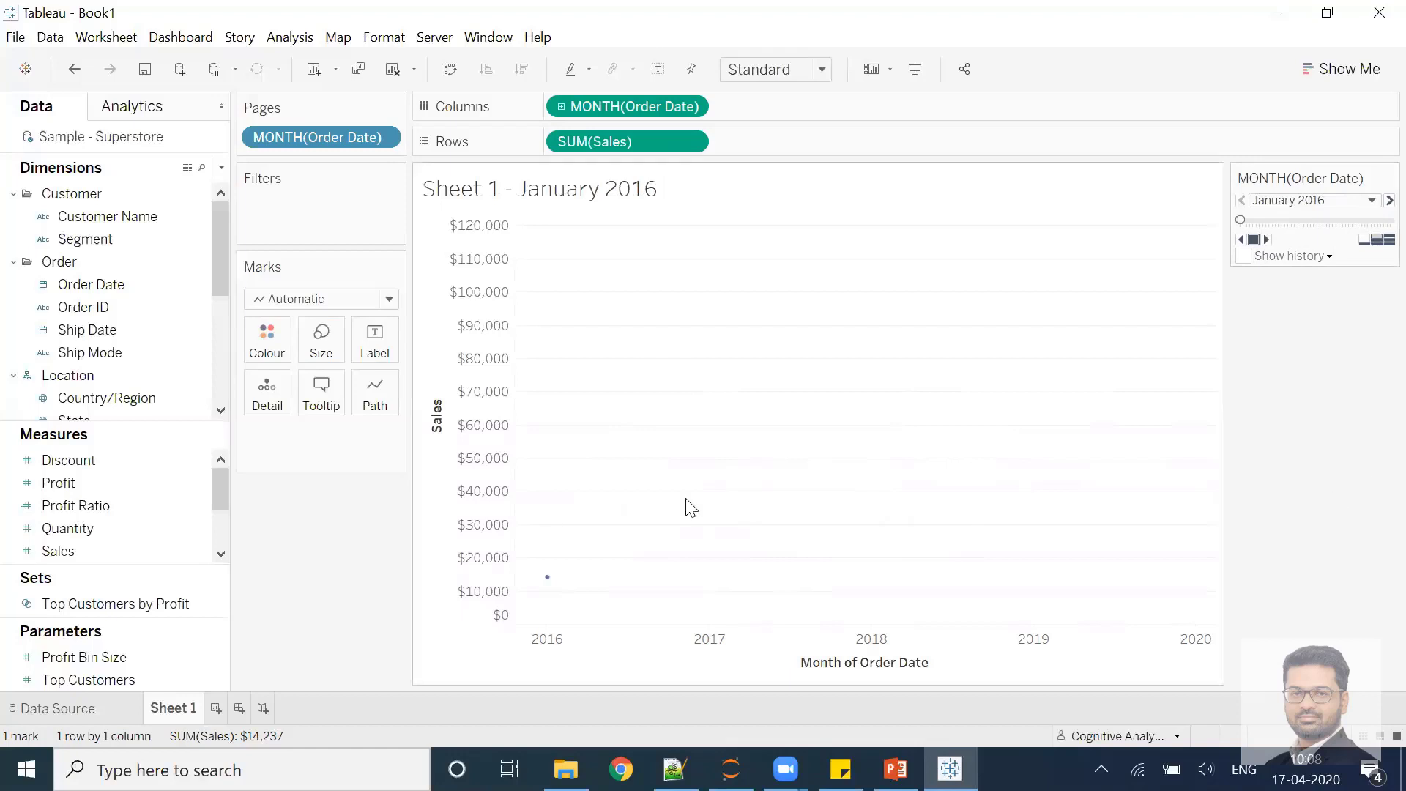
# Step: Draw the Sales mark as a resized light blue circle with a dark border
pyautogui.click(304, 300)
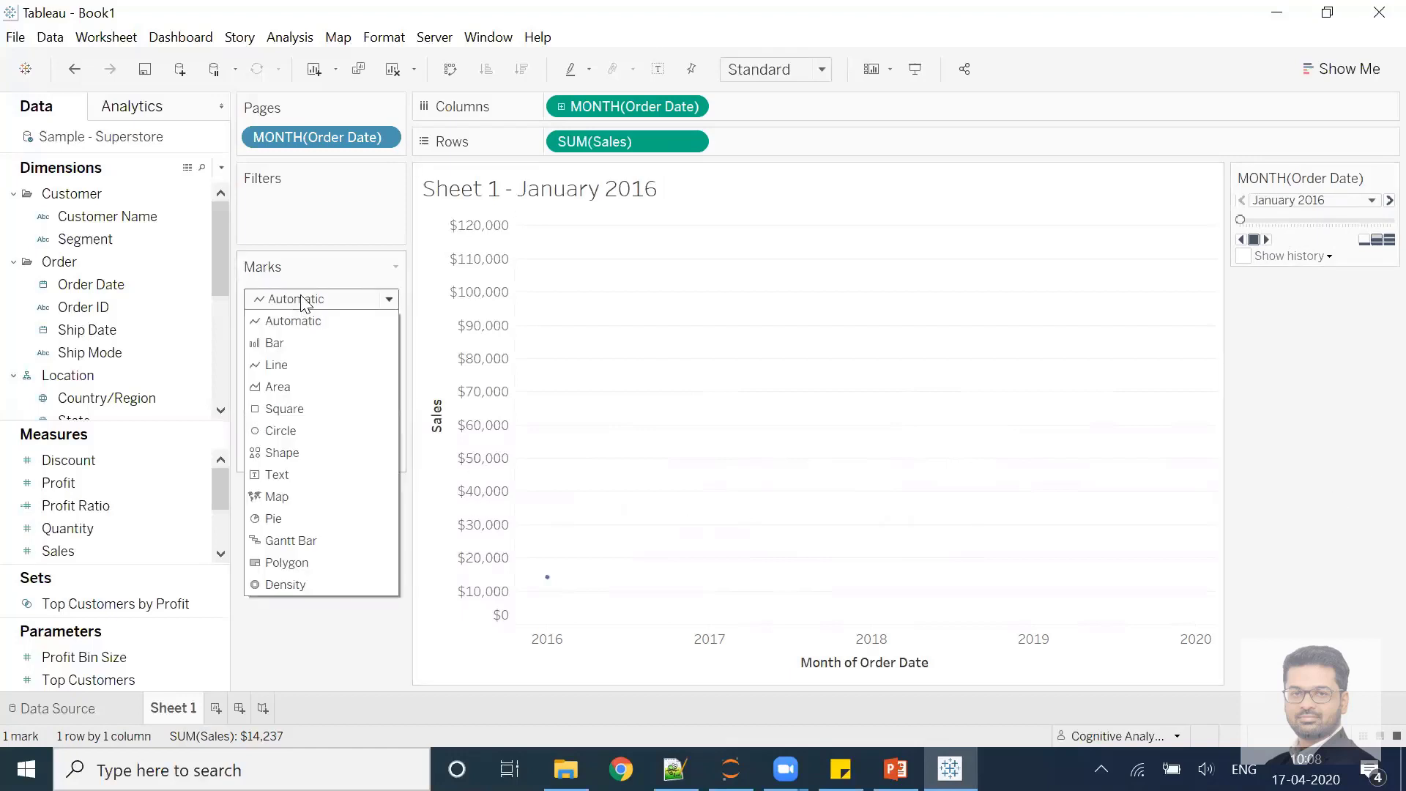
pyautogui.click(278, 432)
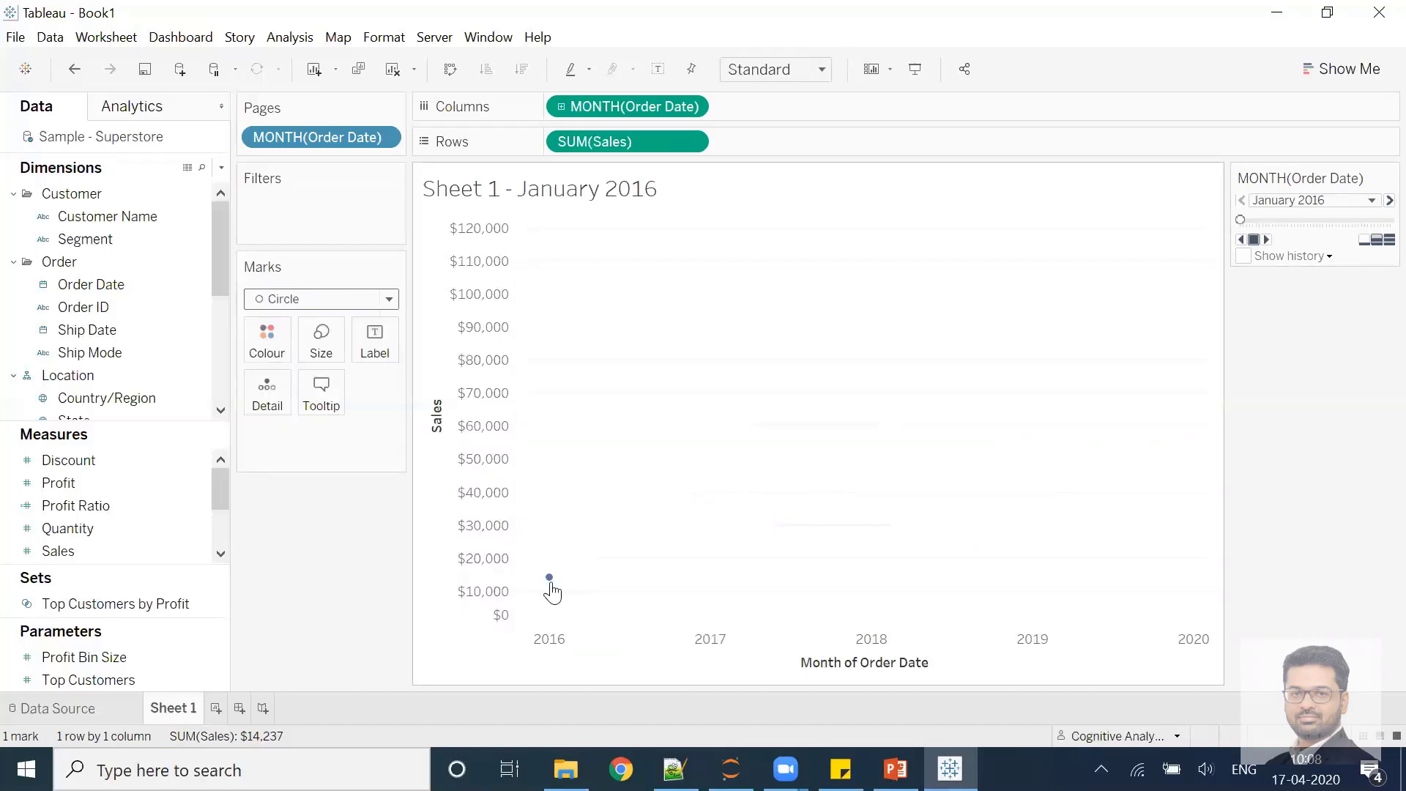
pyautogui.click(319, 335)
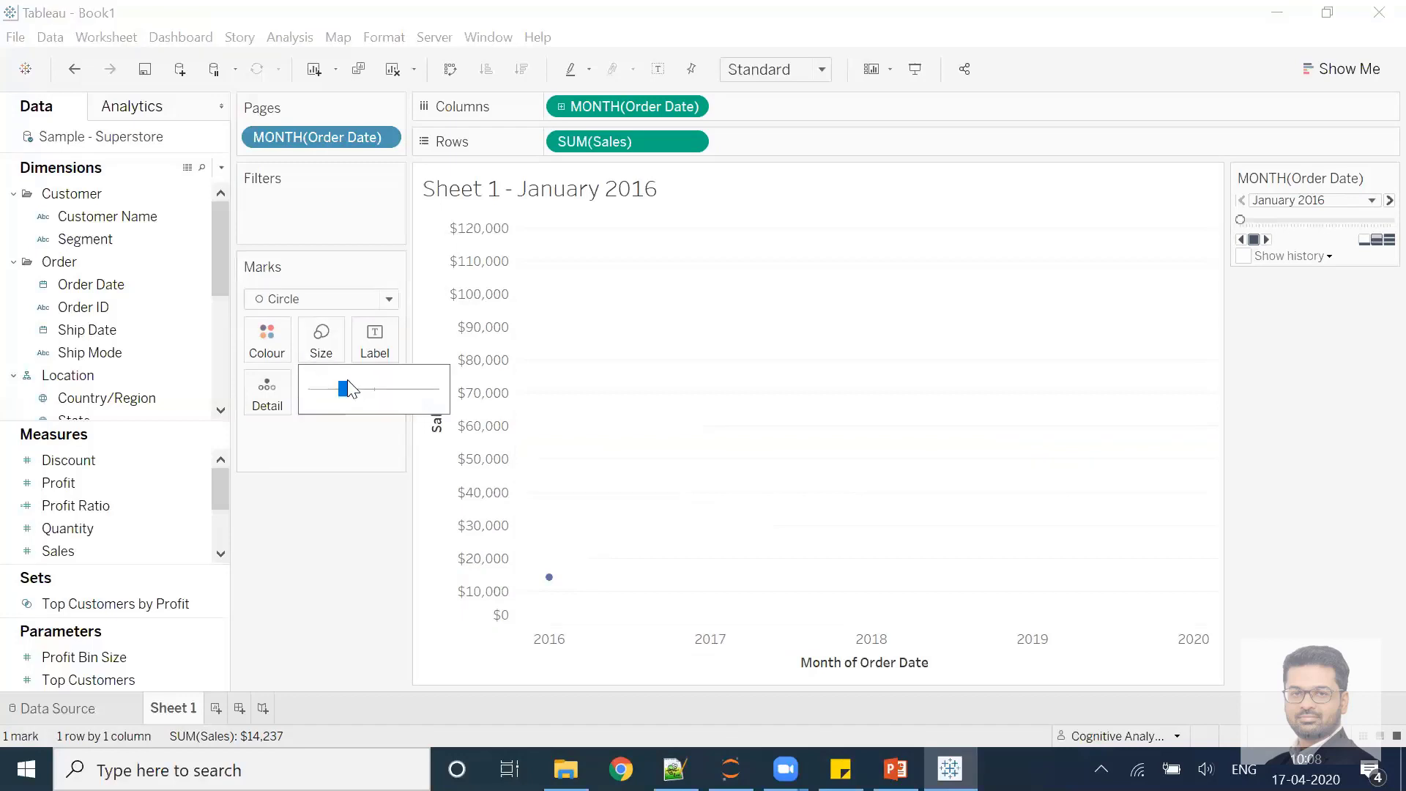
pyautogui.click(355, 390)
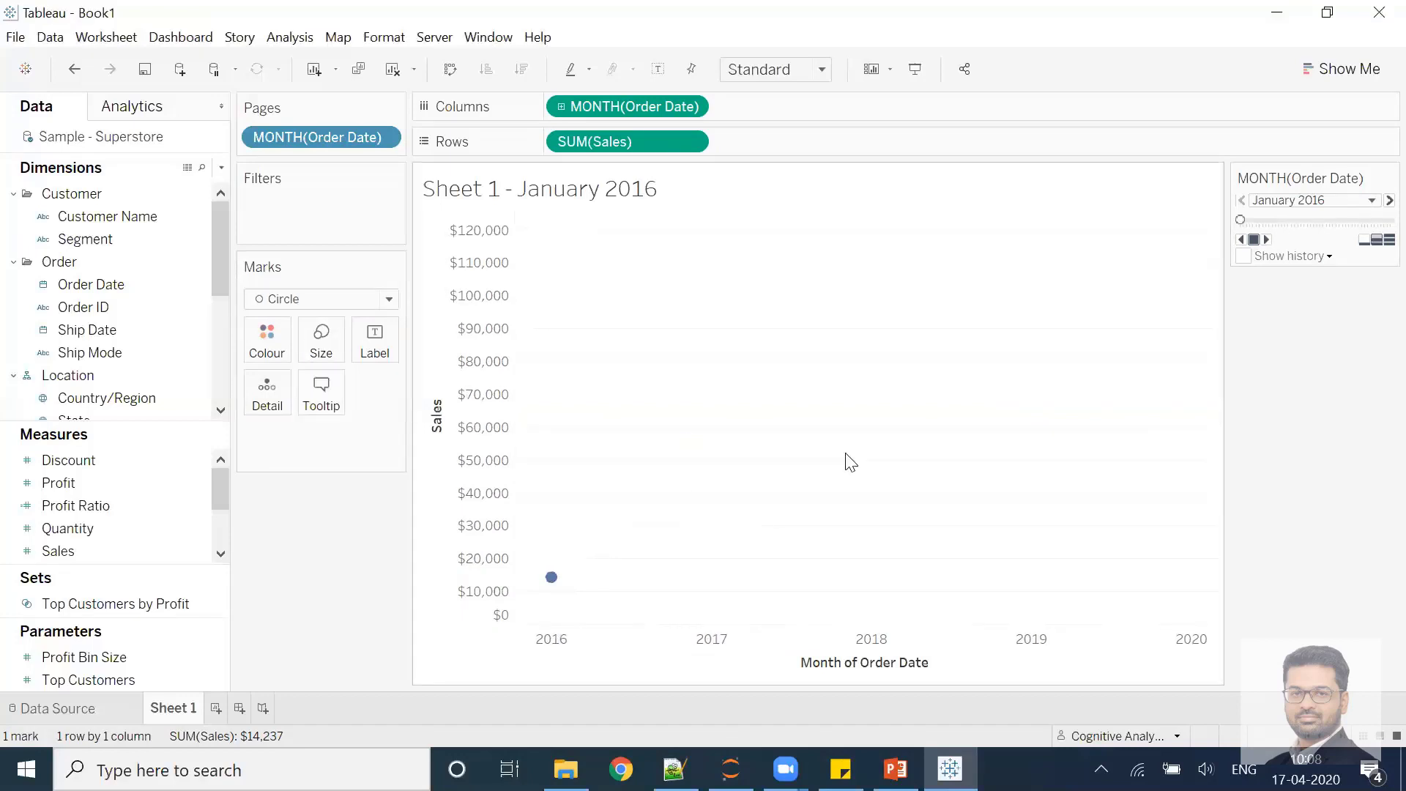
pyautogui.click(265, 339)
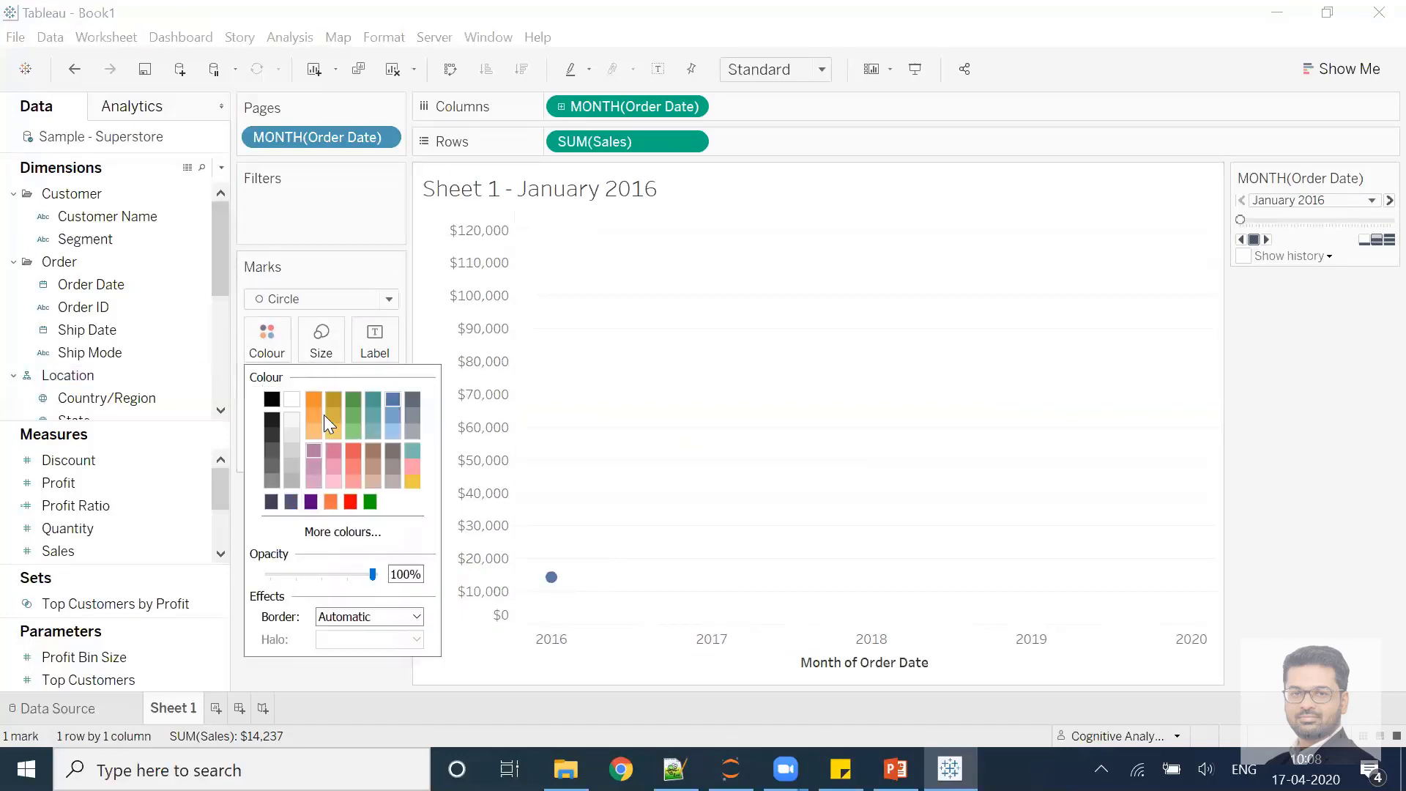
pyautogui.click(393, 431)
pyautogui.click(366, 619)
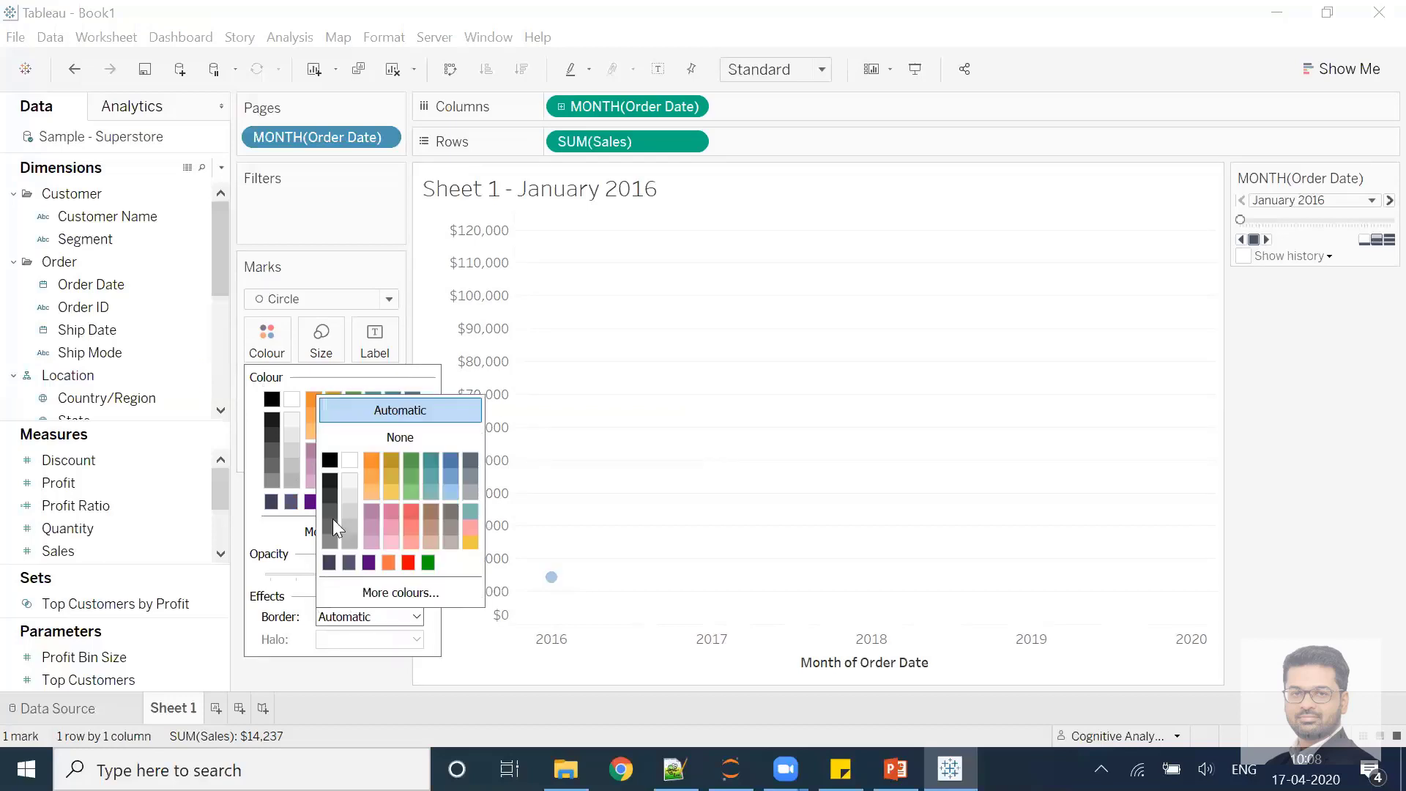
pyautogui.click(329, 470)
pyautogui.click(667, 480)
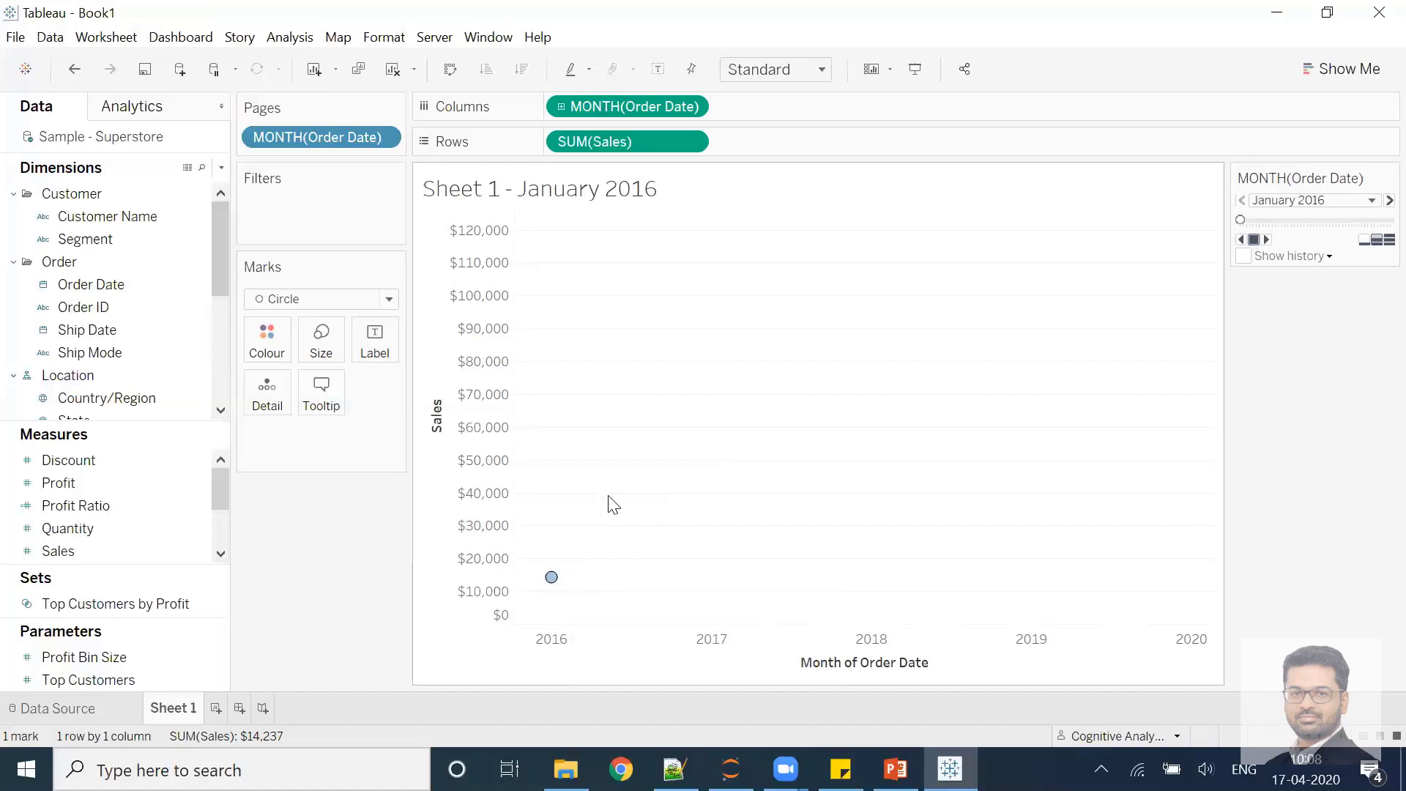
pyautogui.moveTo(548, 580)
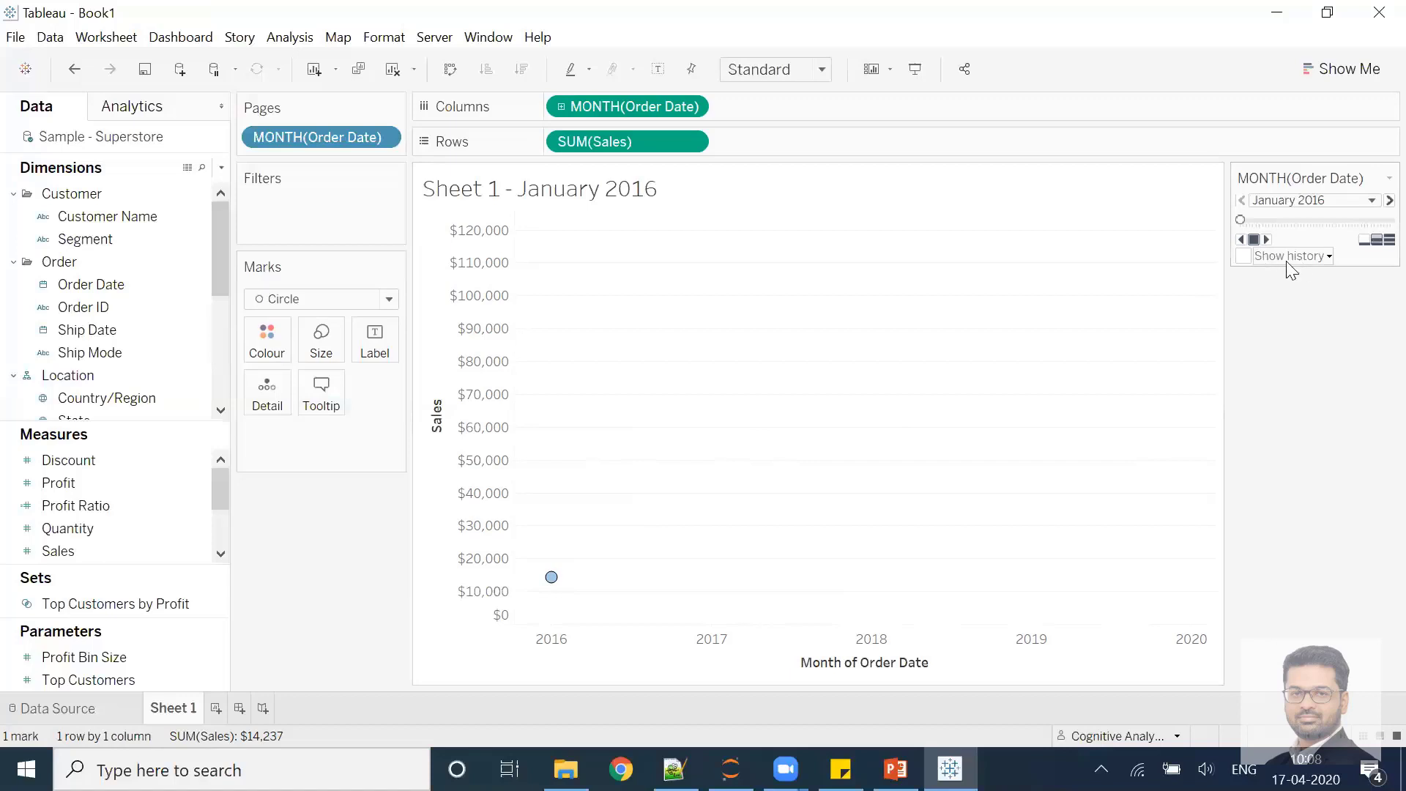
# Step: Show history for All marks as Both marks and trails, then play to August 2017
pyautogui.click(1328, 257)
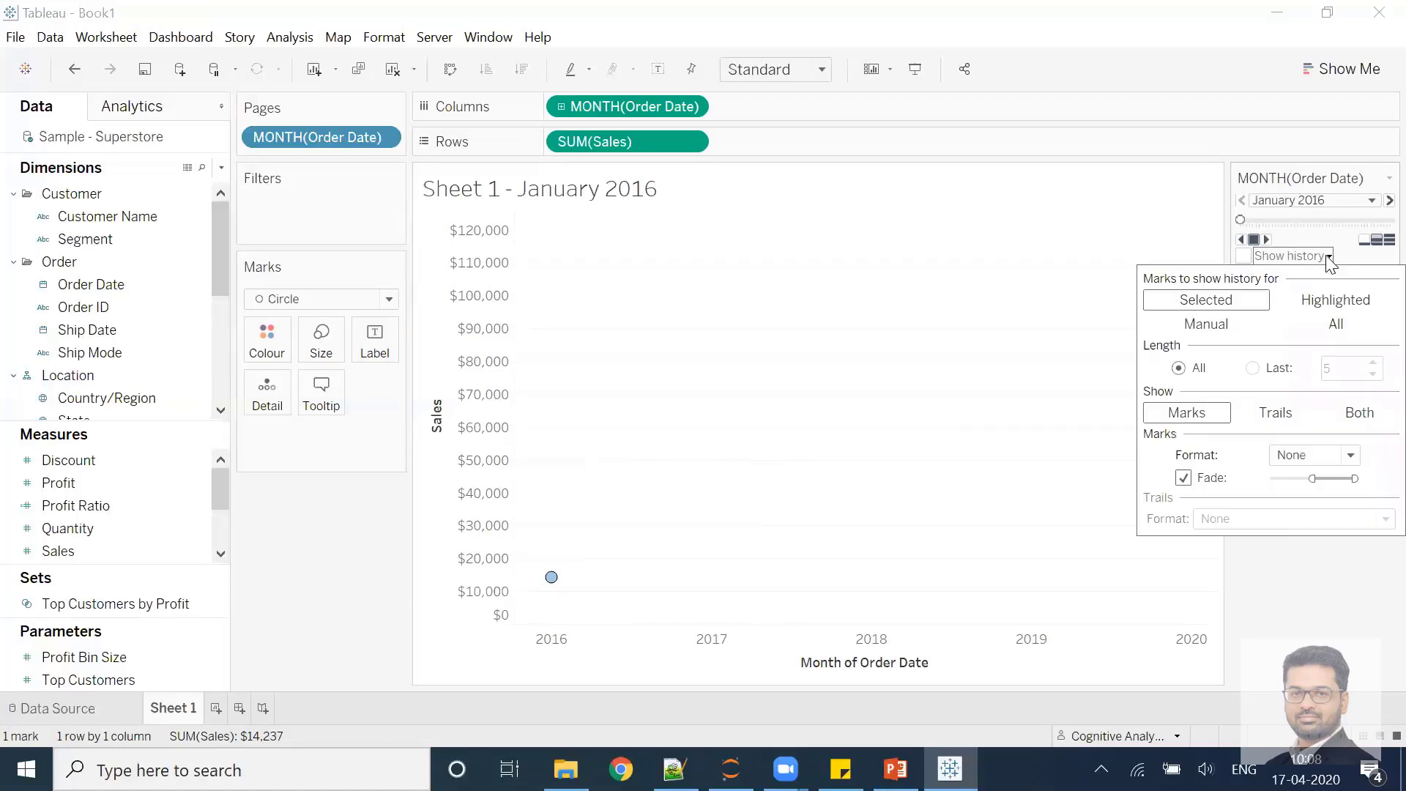
pyautogui.click(1331, 327)
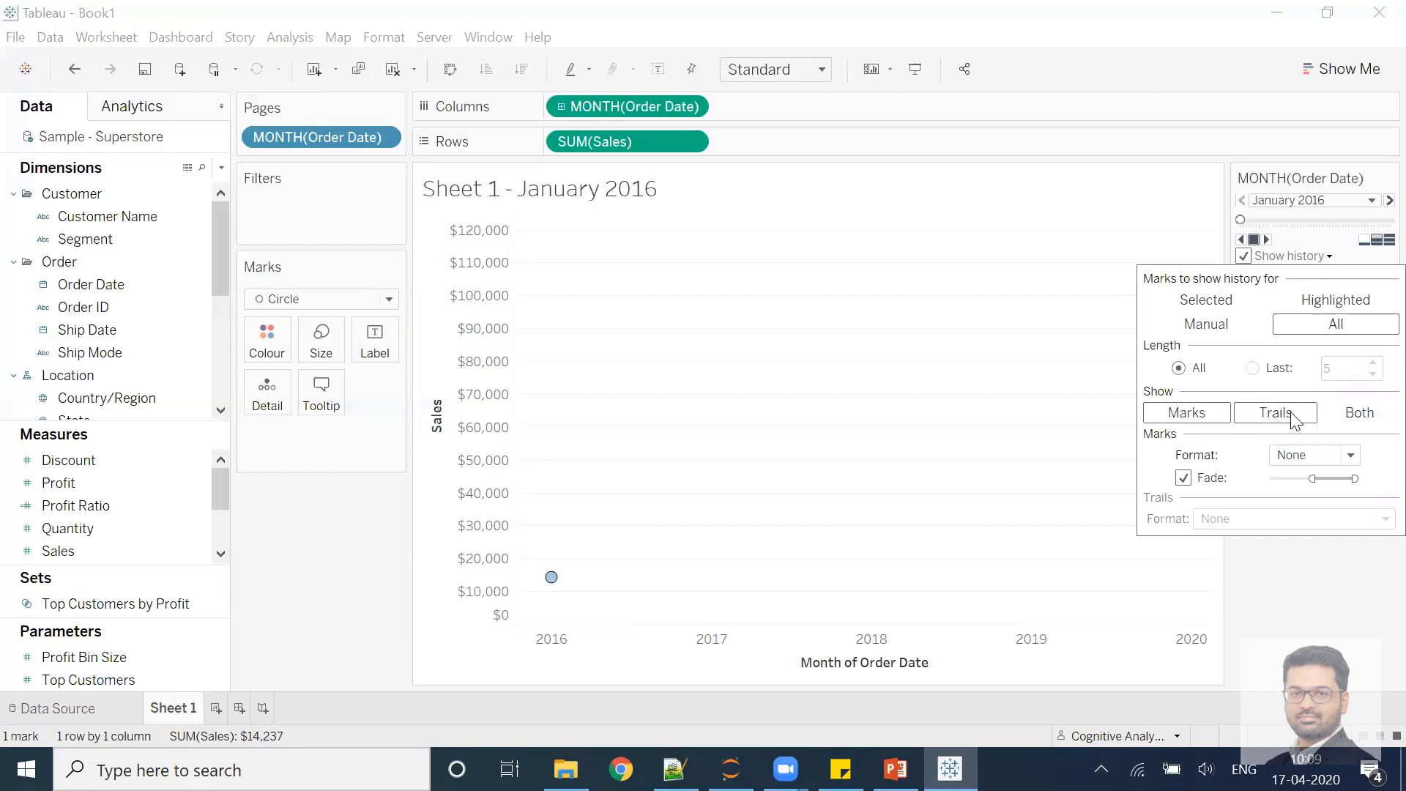
pyautogui.click(1359, 414)
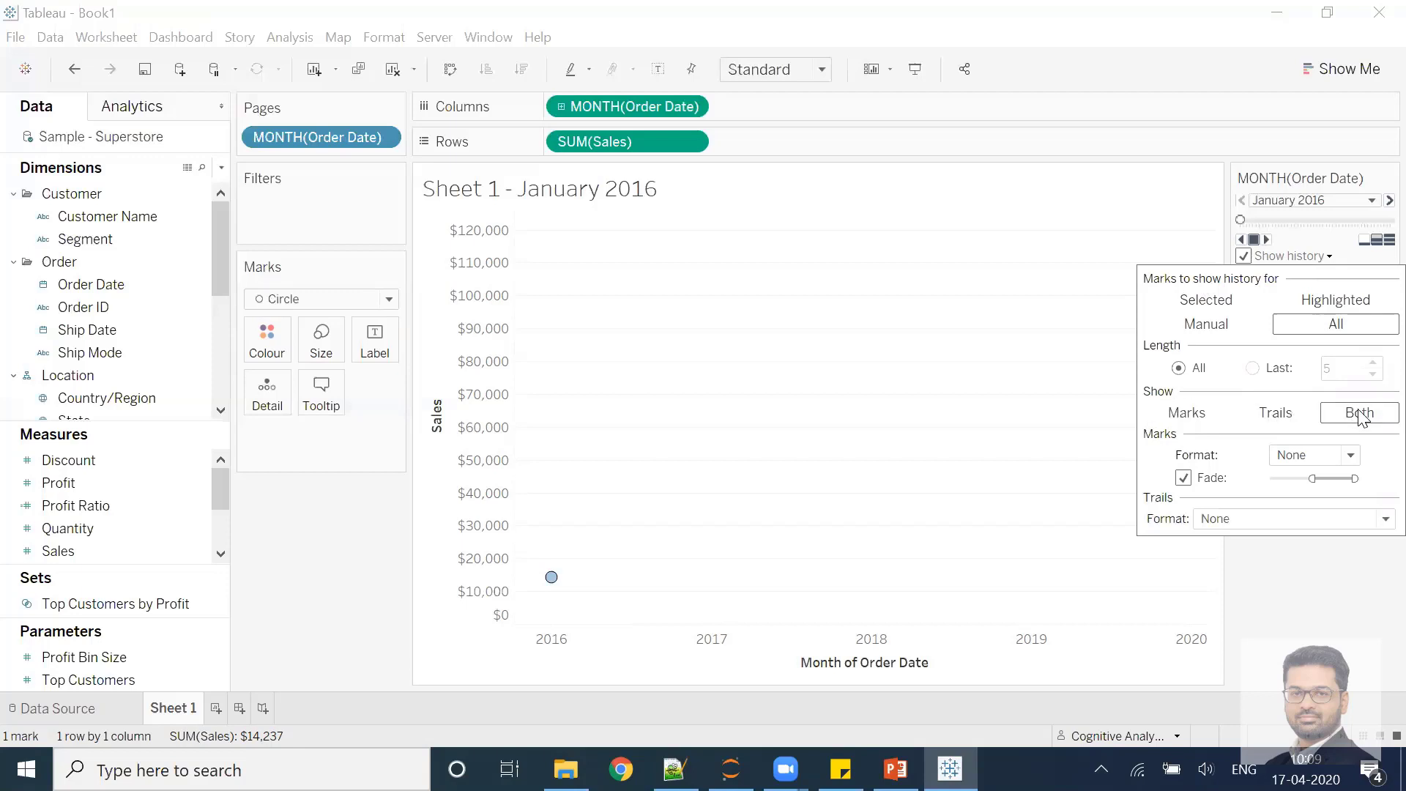
pyautogui.click(999, 408)
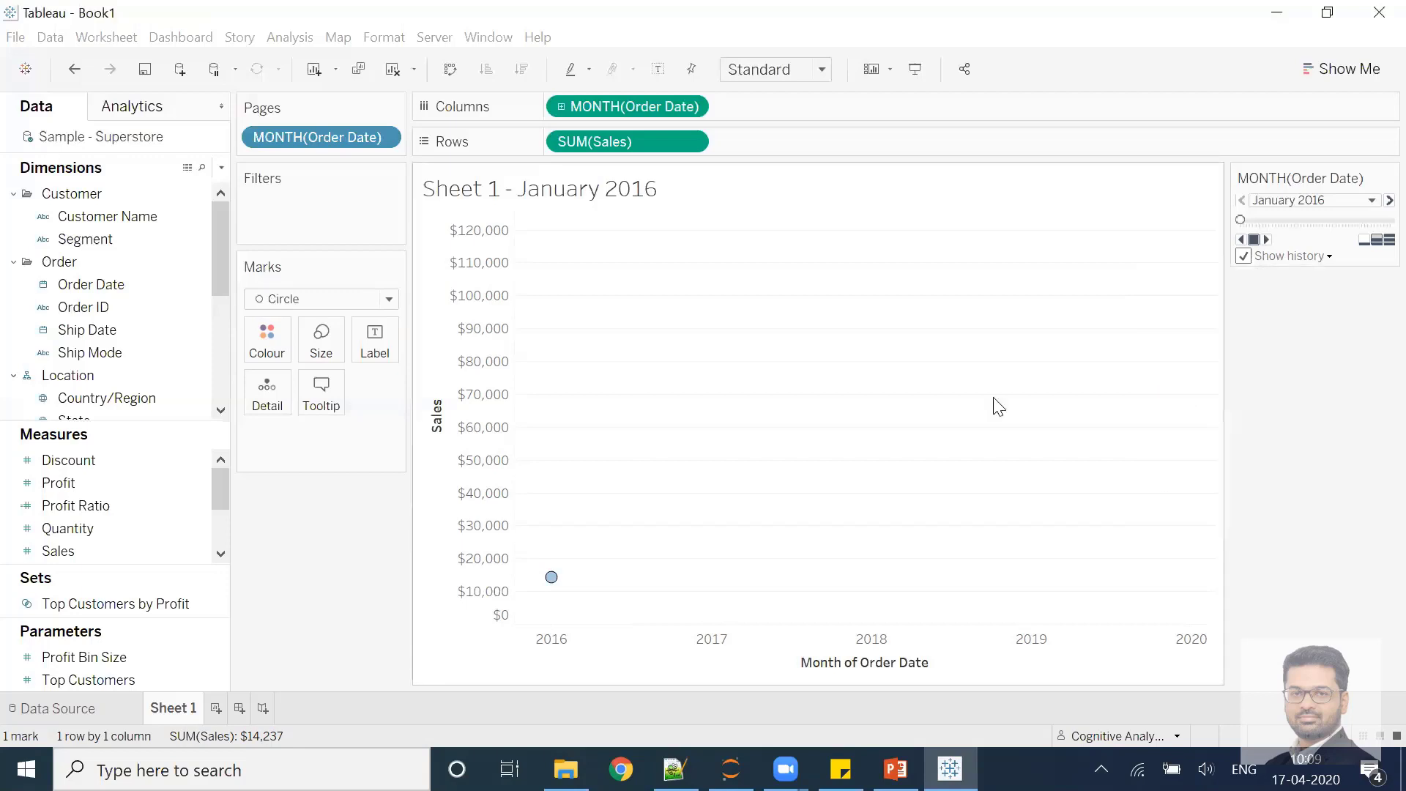
pyautogui.click(1270, 246)
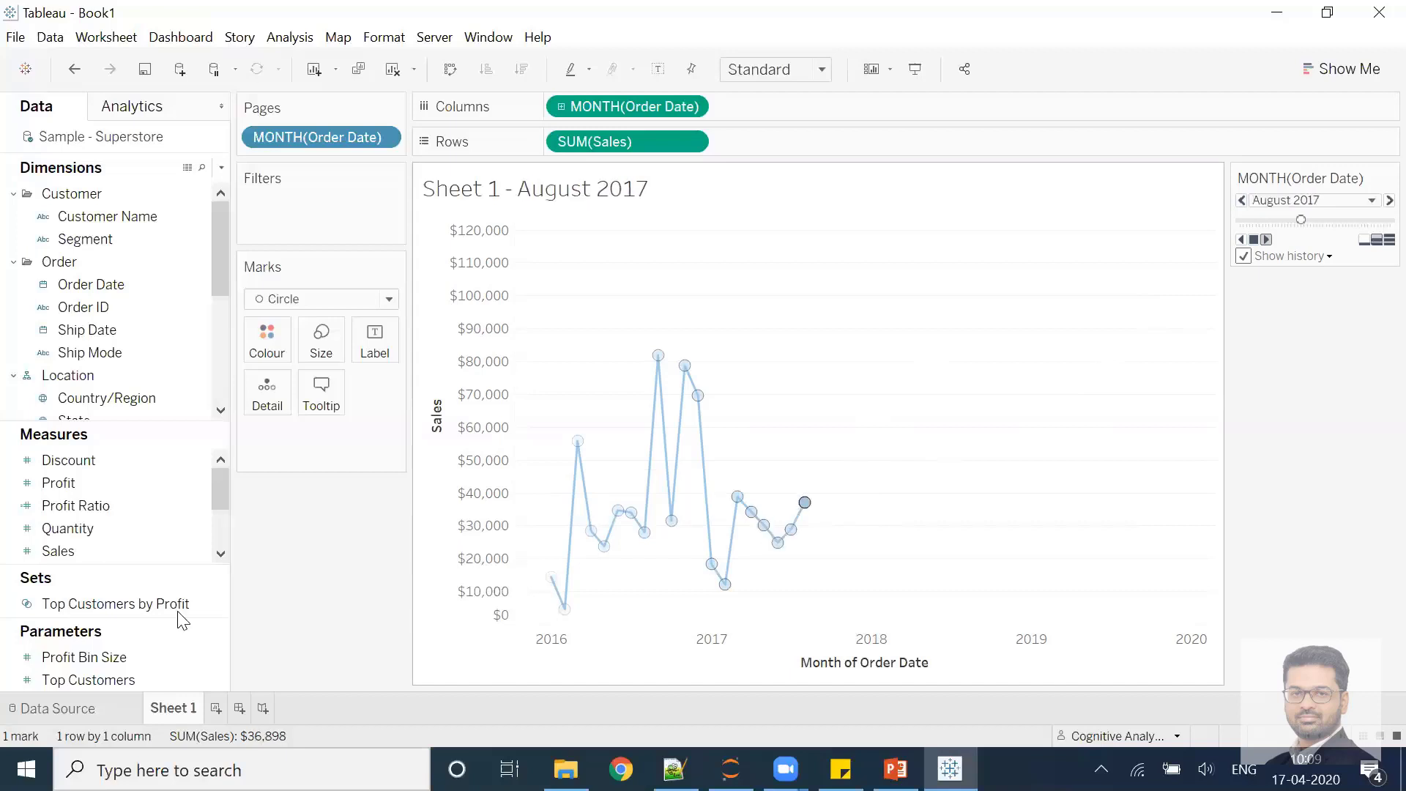
# Step: On a new Sheet 2, plot SUM(Profit) against continuous MONTH(Order Date)
pyautogui.click(216, 707)
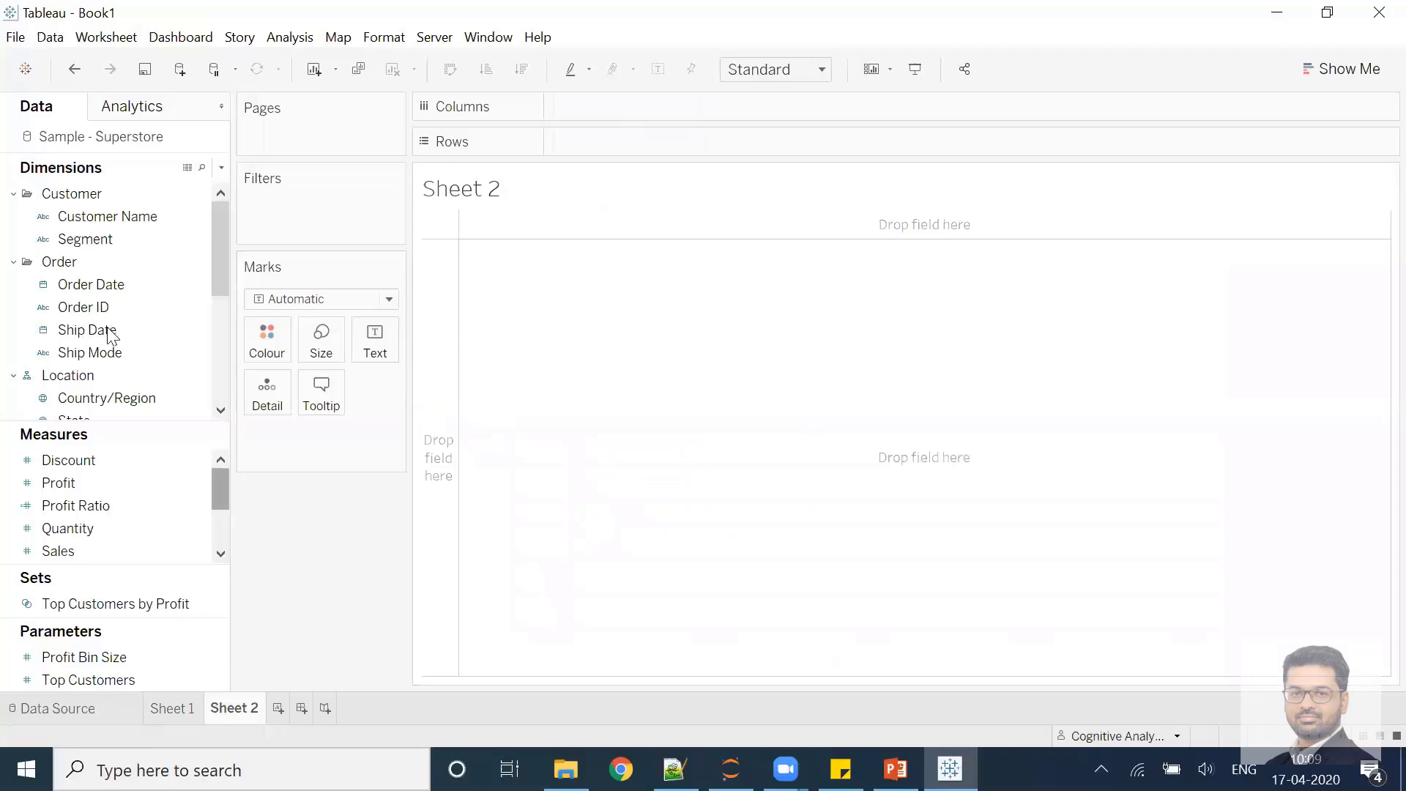
pyautogui.moveTo(91, 284); pyautogui.dragTo(597, 107)
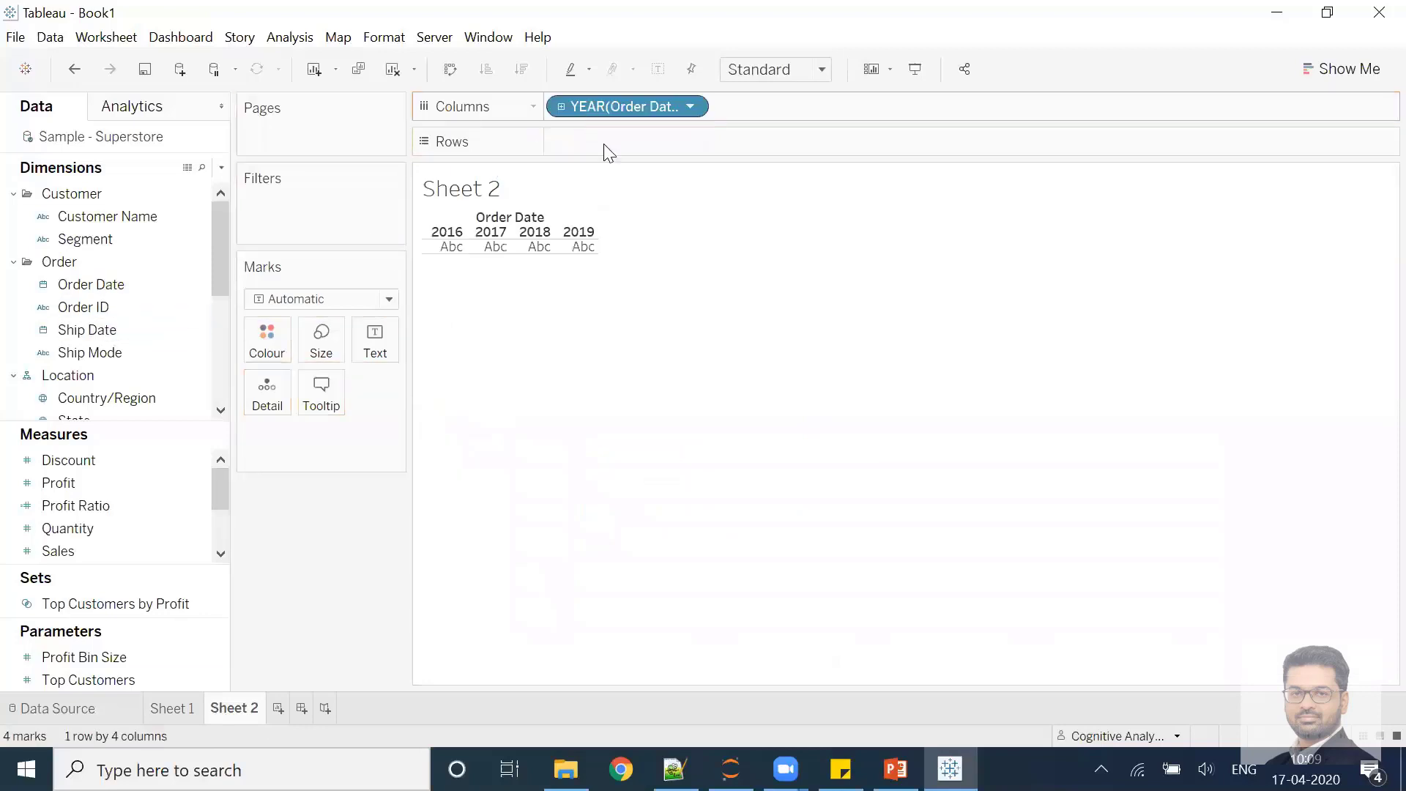
pyautogui.click(690, 107)
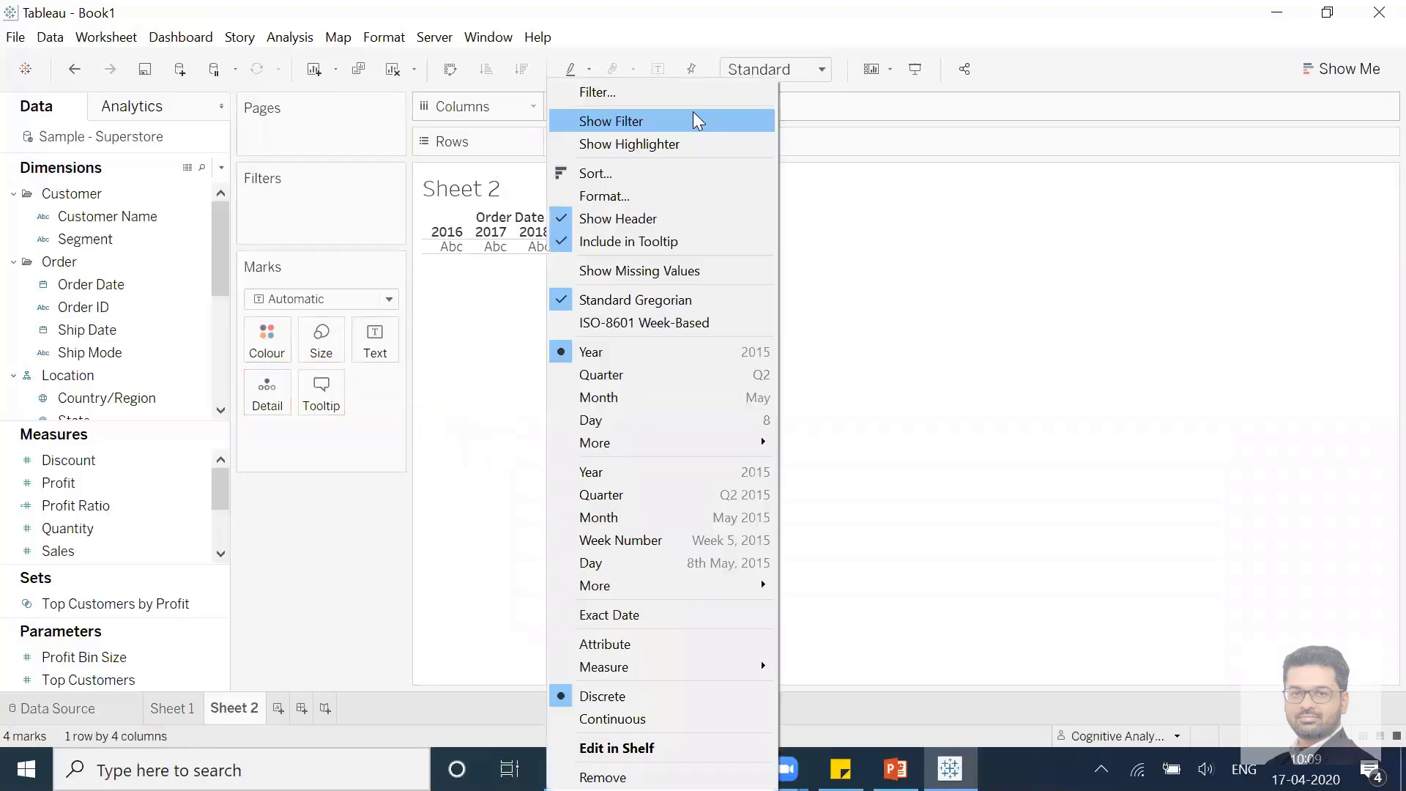
pyautogui.click(603, 523)
pyautogui.moveTo(58, 483); pyautogui.dragTo(566, 141)
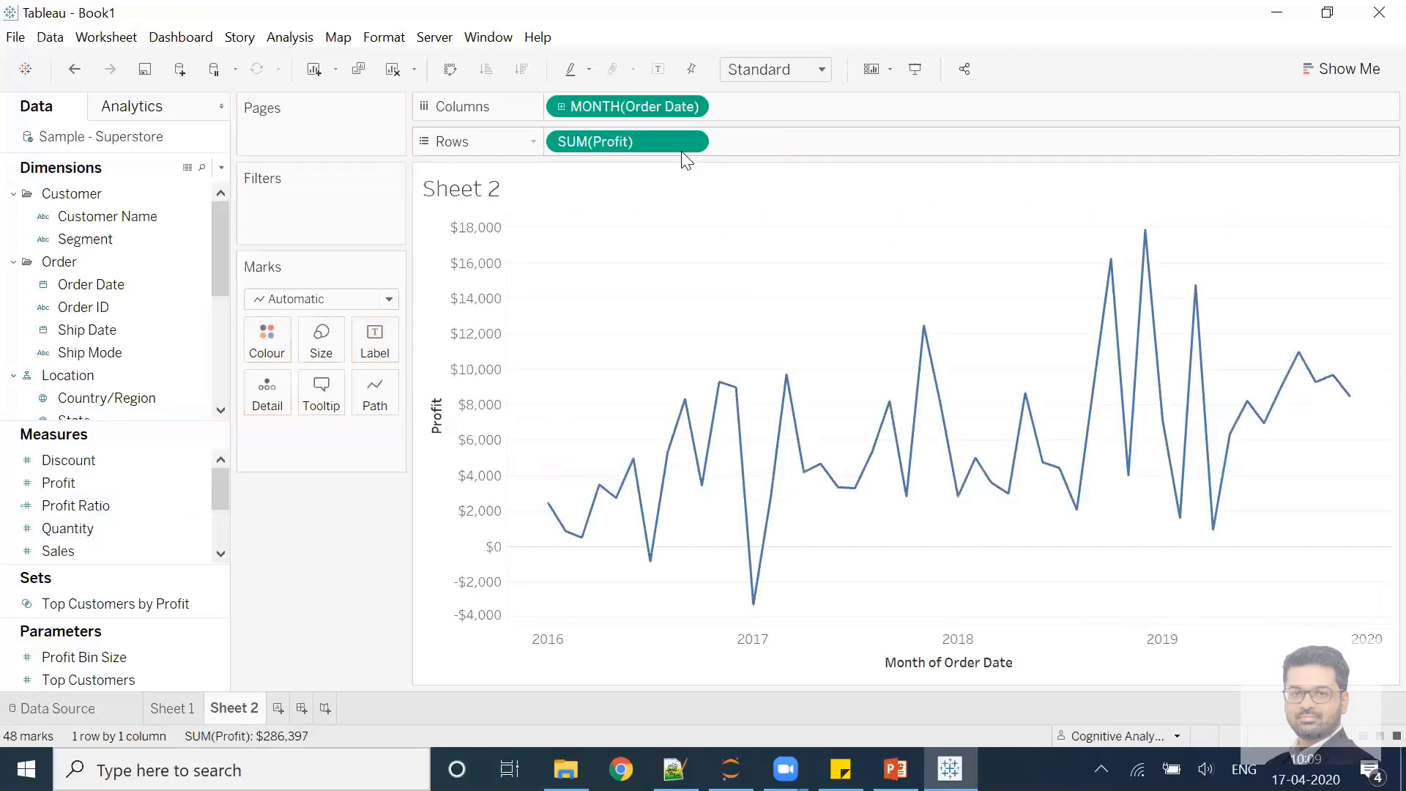
# Step: Turn SUM(Profit) into a Running Total quick table calculation
pyautogui.click(690, 143)
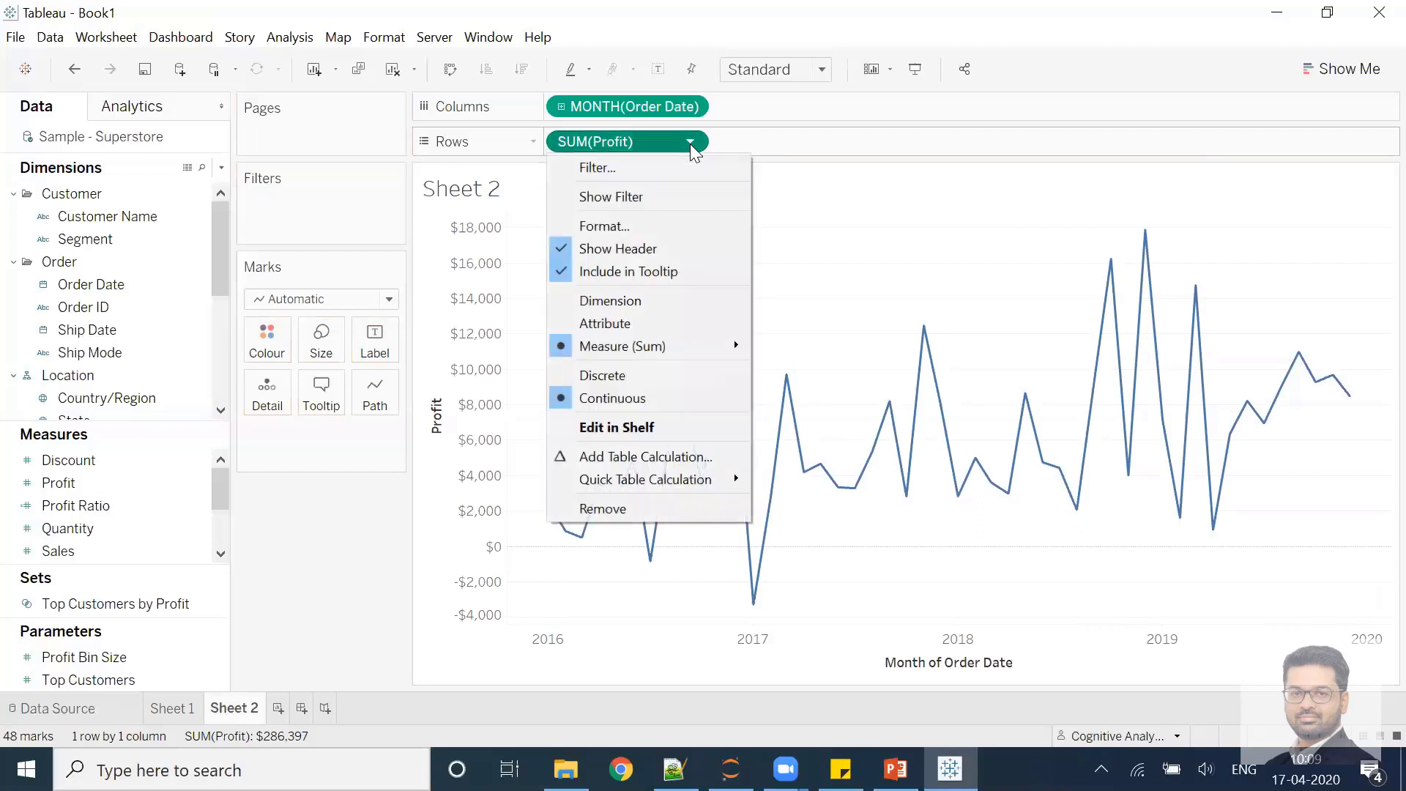
pyautogui.moveTo(667, 483)
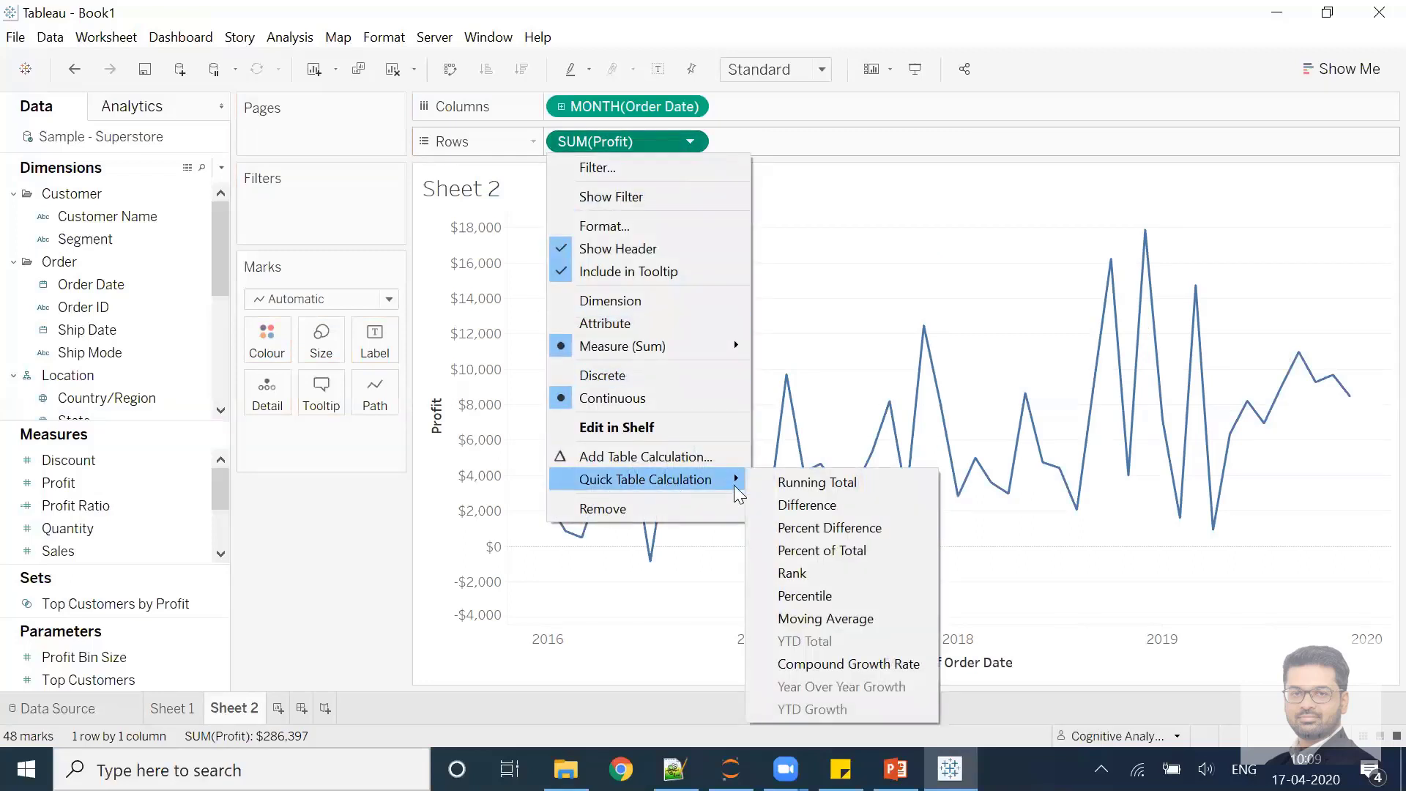
pyautogui.click(795, 482)
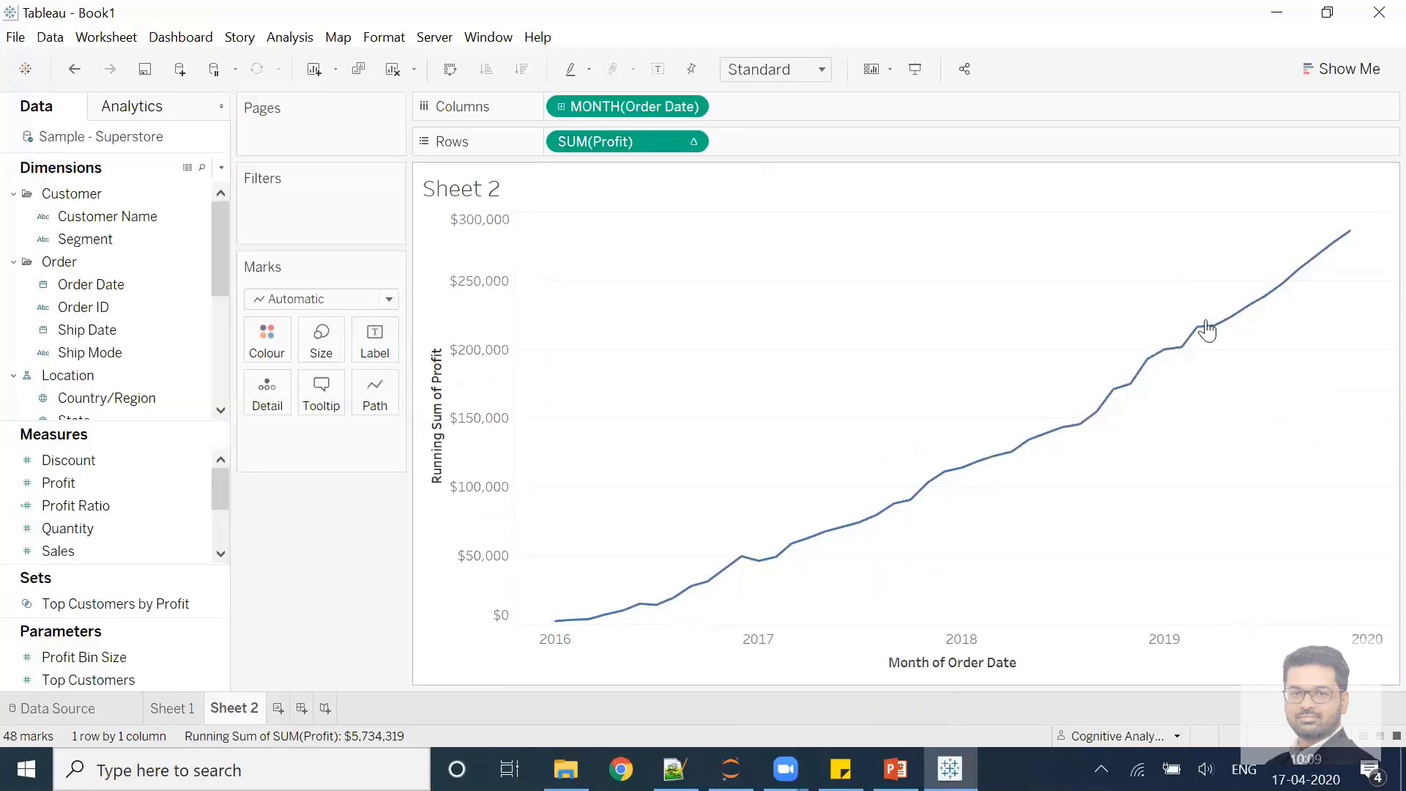
pyautogui.click(85, 284)
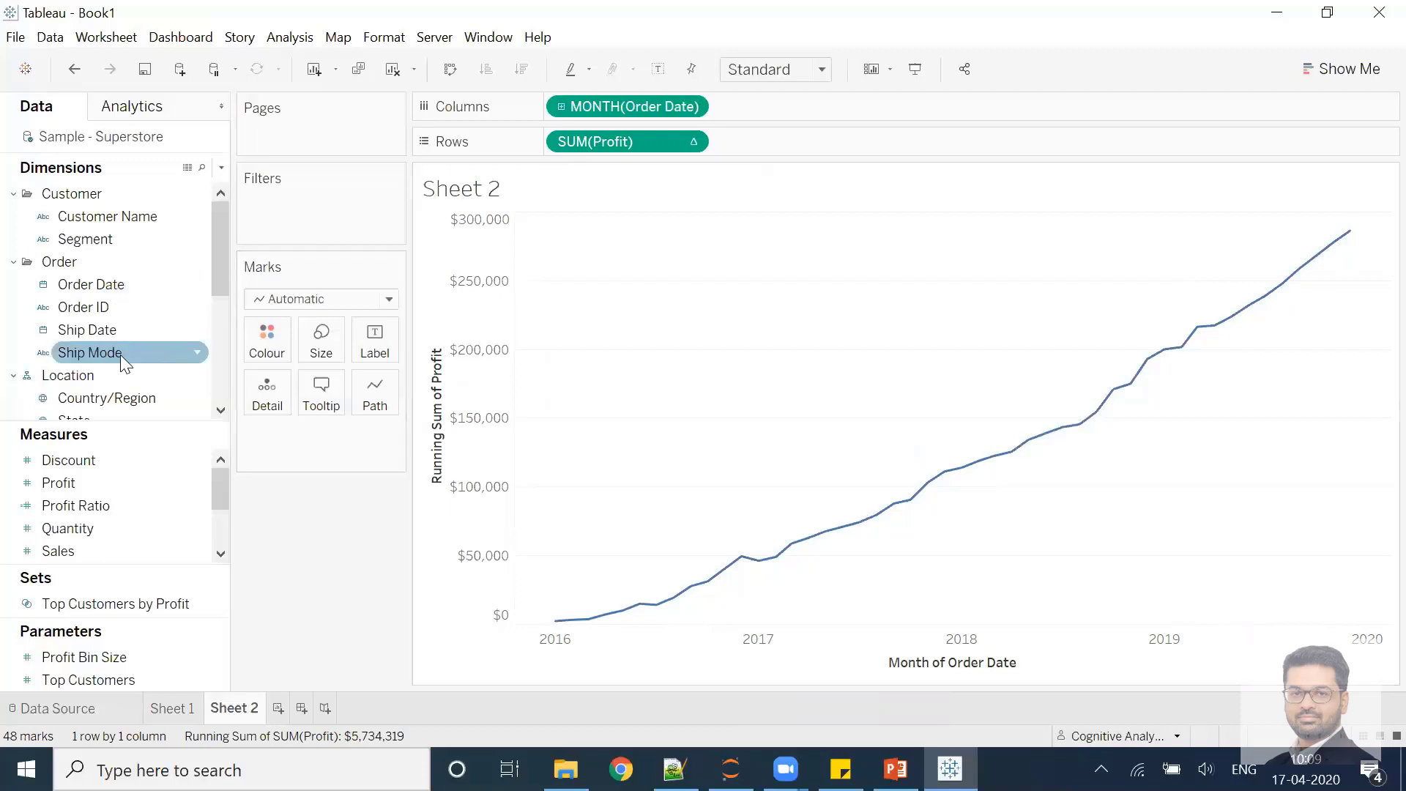
# Step: Page Sheet 2 by MONTH(Order Date), starting at January 2016
pyautogui.moveTo(81, 282); pyautogui.dragTo(285, 143)
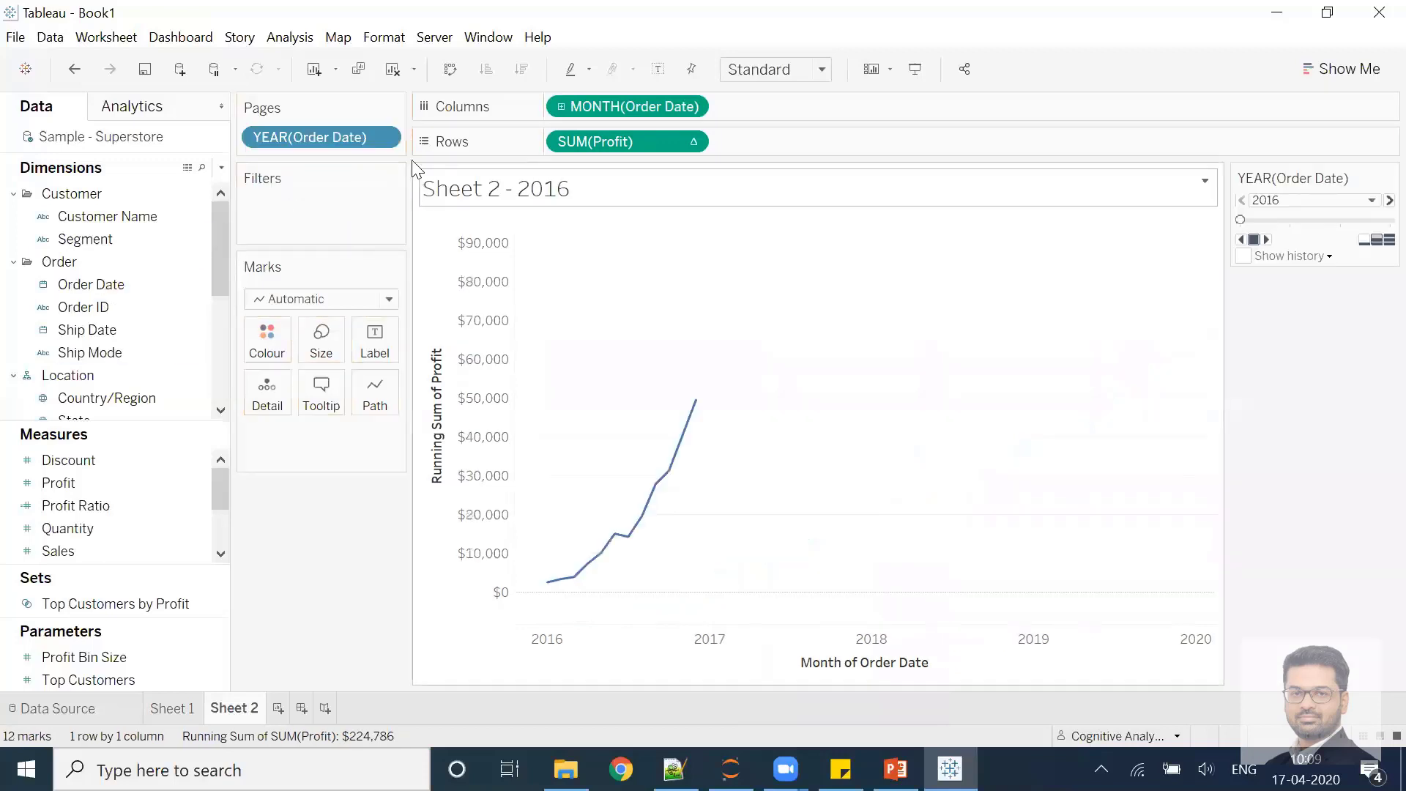
pyautogui.click(382, 137)
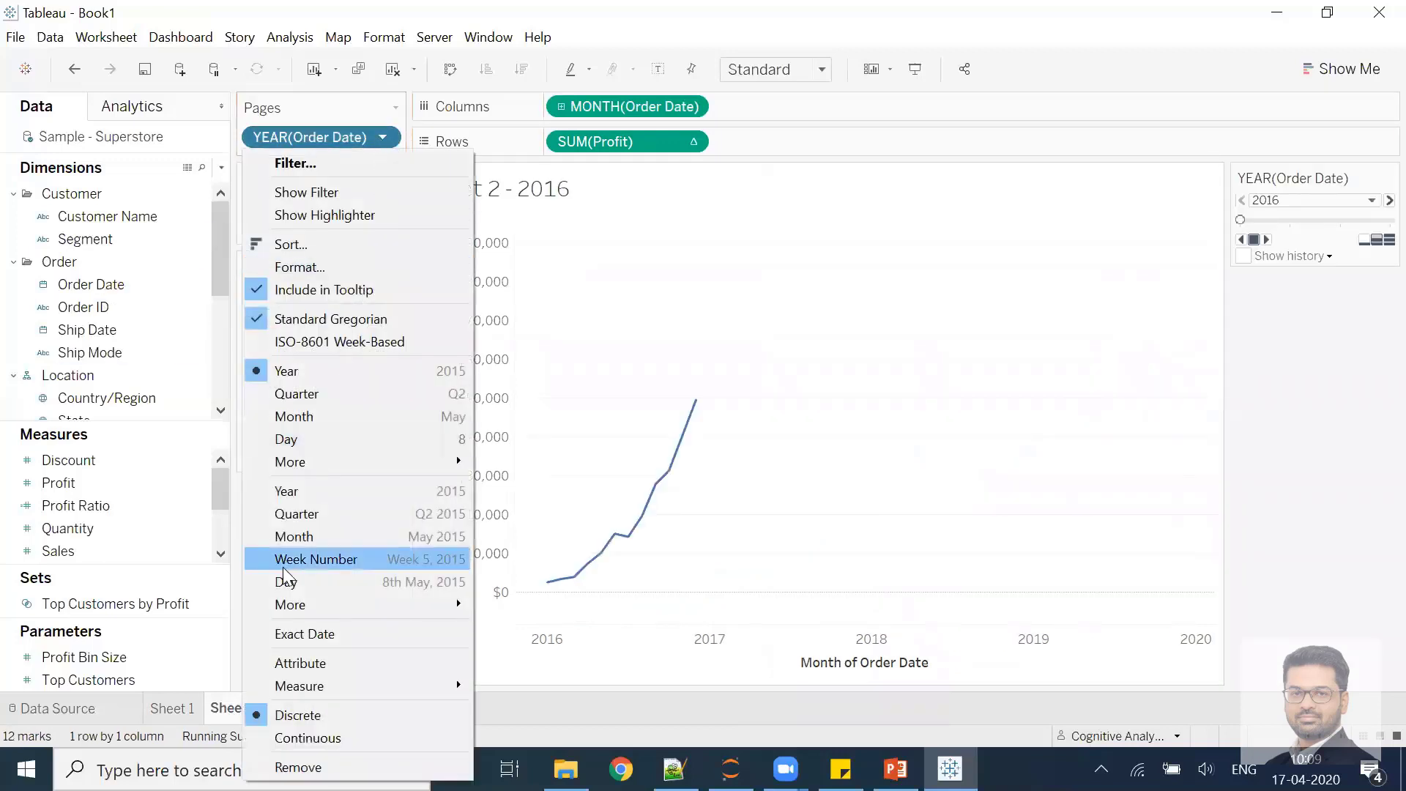
pyautogui.click(308, 537)
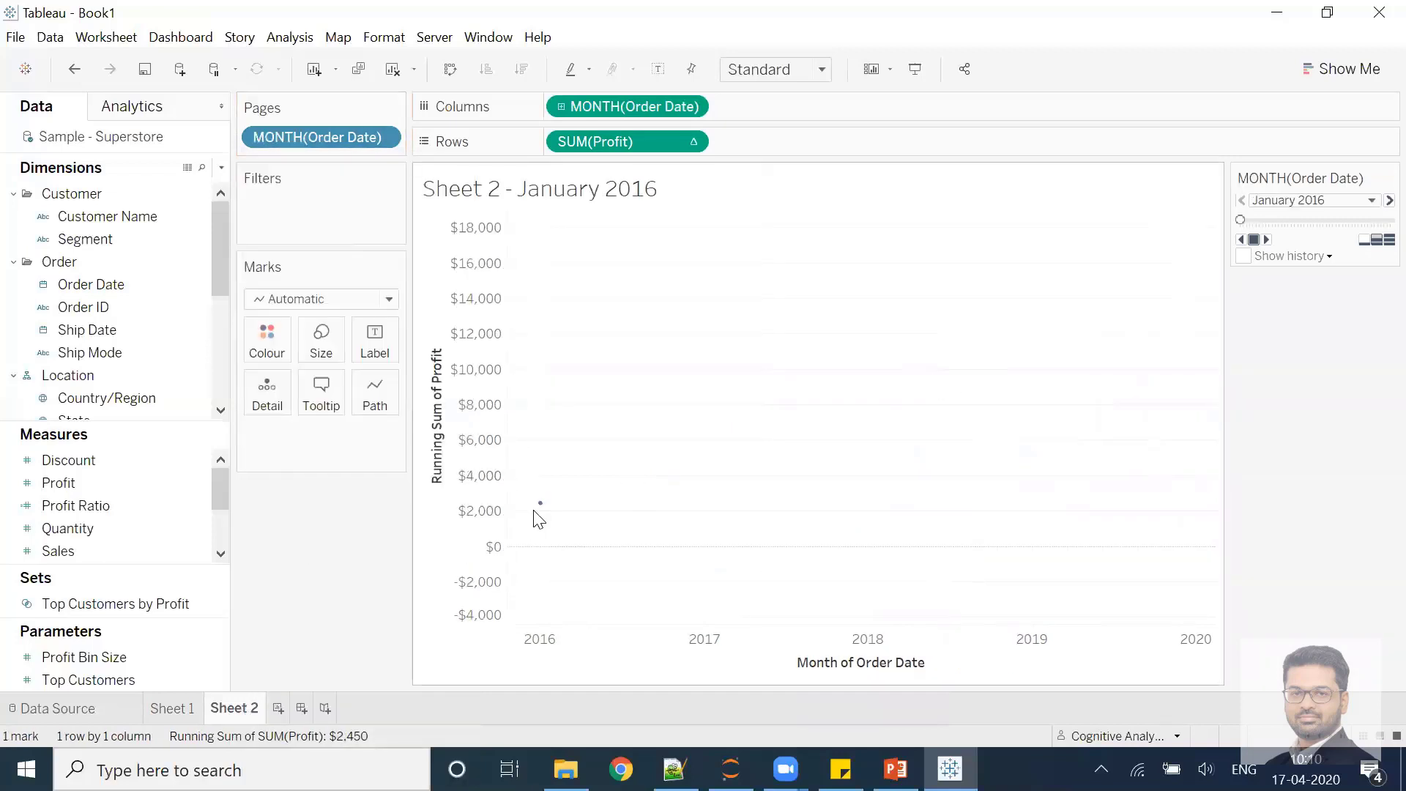
# Step: Show the running-profit marks as enlarged light blue circles at 71% opacity
pyautogui.click(311, 300)
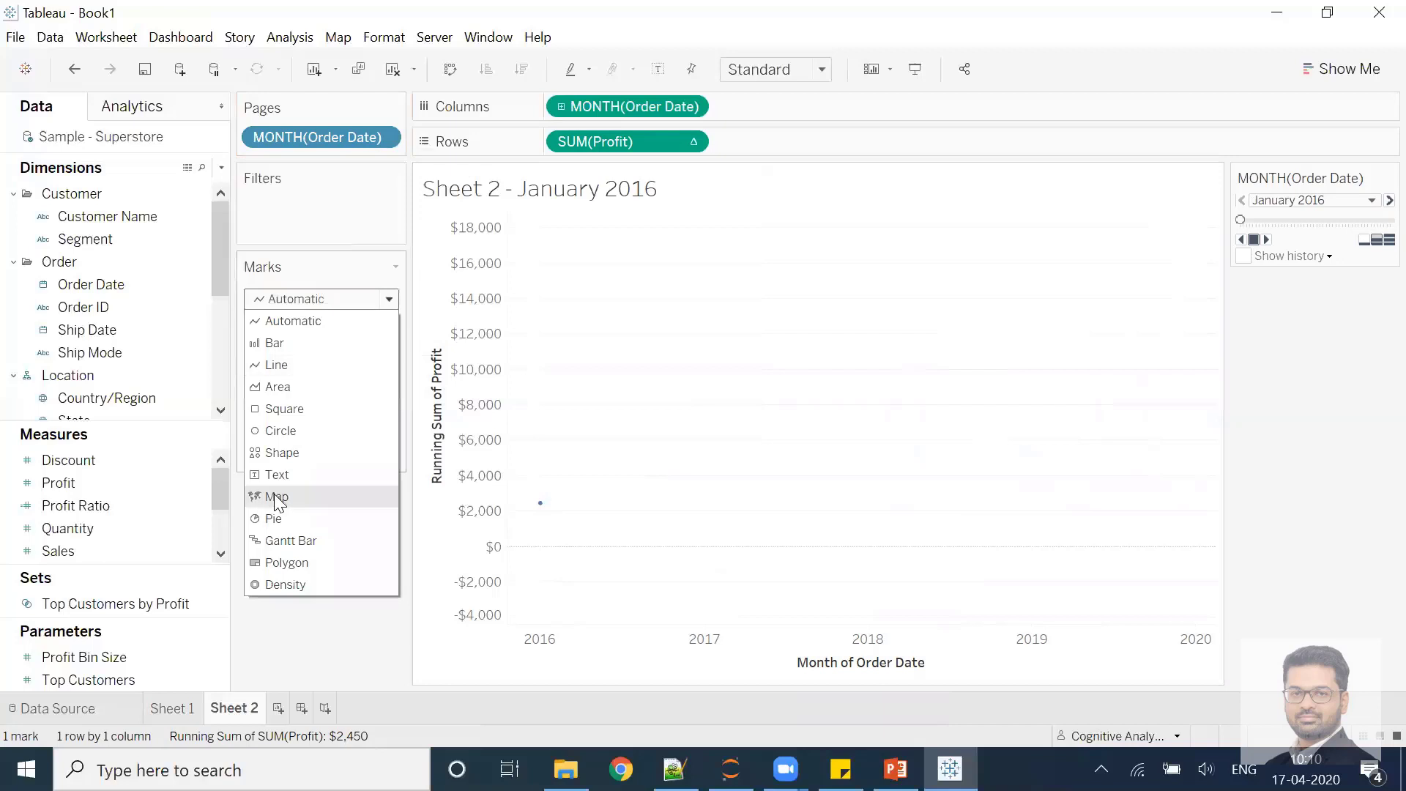
pyautogui.click(280, 431)
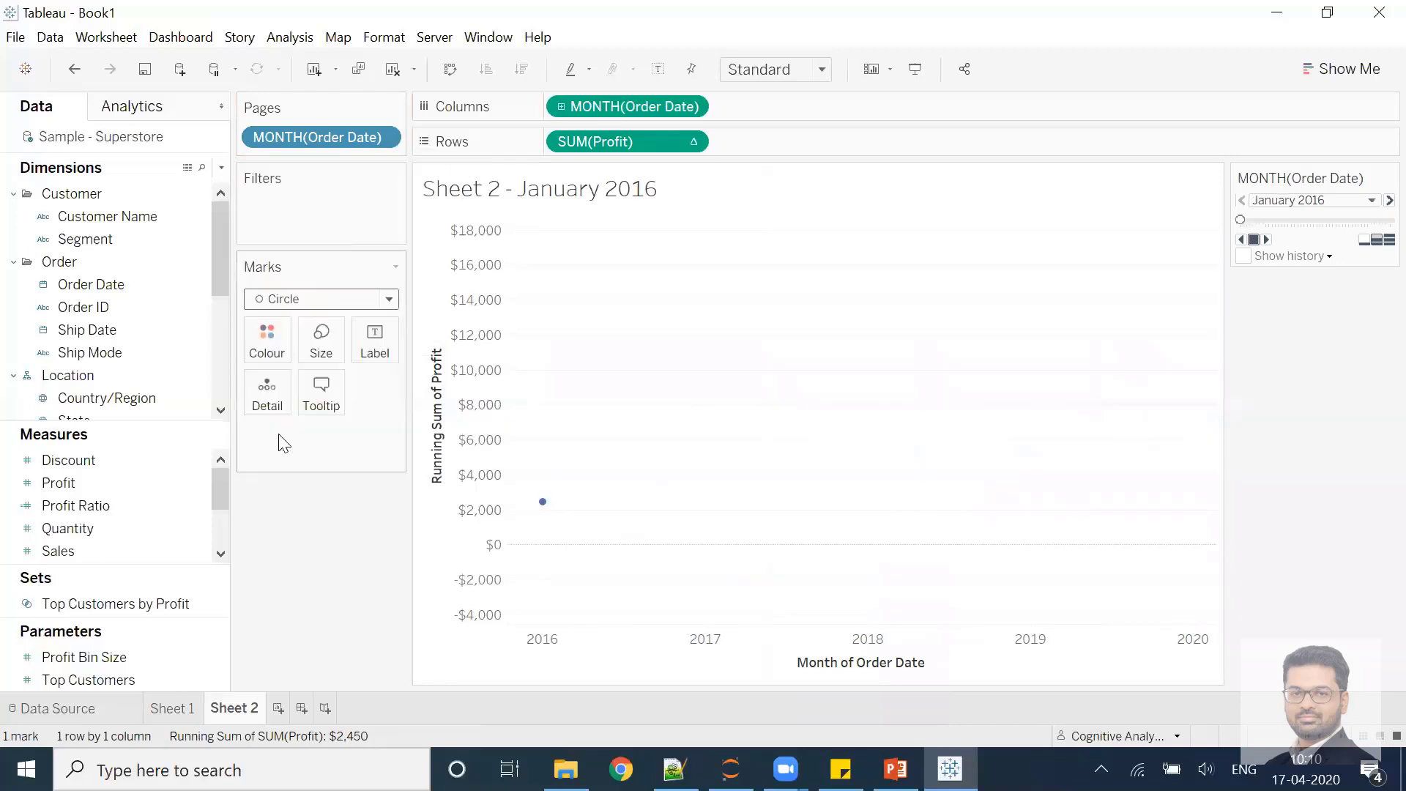
pyautogui.click(320, 338)
pyautogui.moveTo(343, 389); pyautogui.dragTo(357, 389)
pyautogui.click(283, 358)
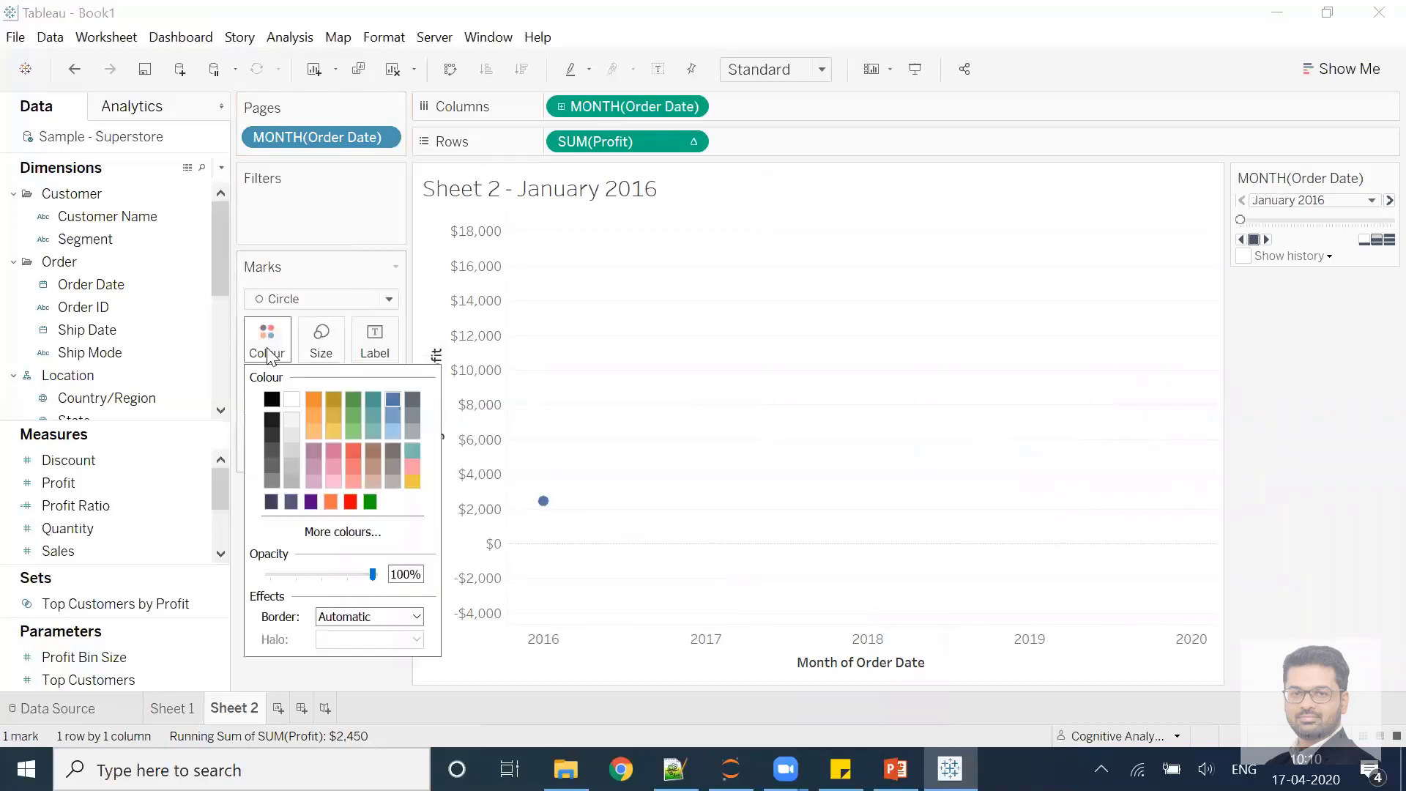
pyautogui.click(342, 575)
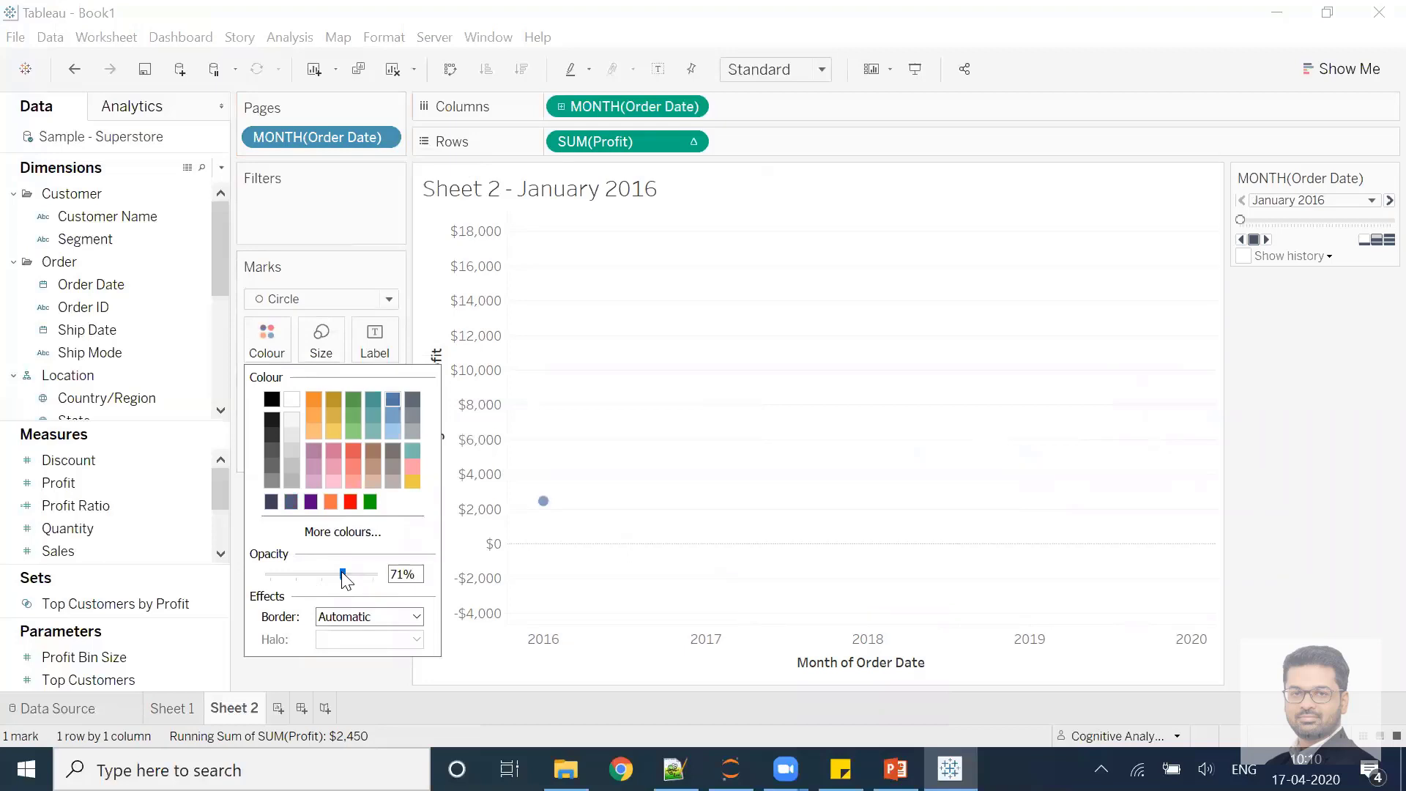
pyautogui.click(349, 621)
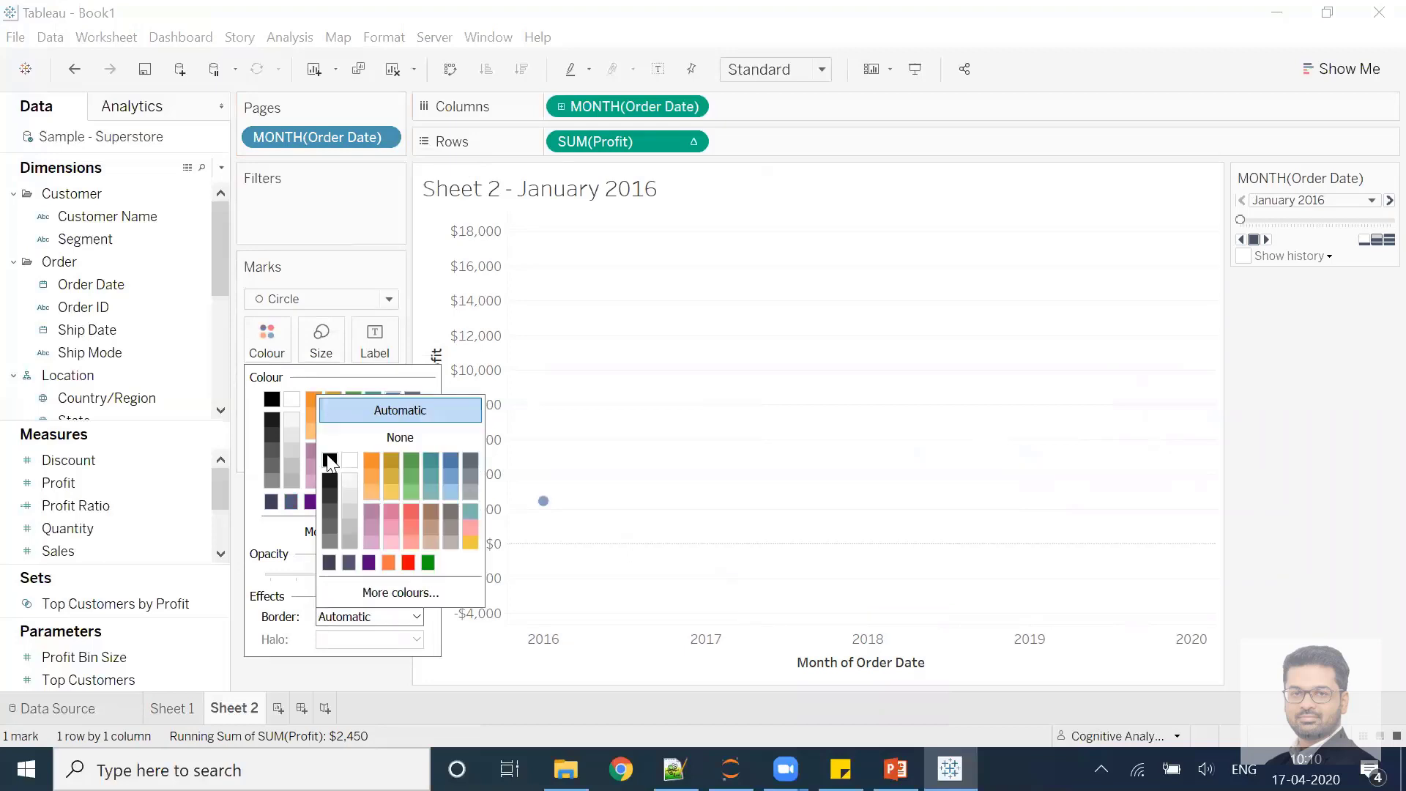
pyautogui.click(379, 396)
pyautogui.click(393, 426)
pyautogui.click(725, 473)
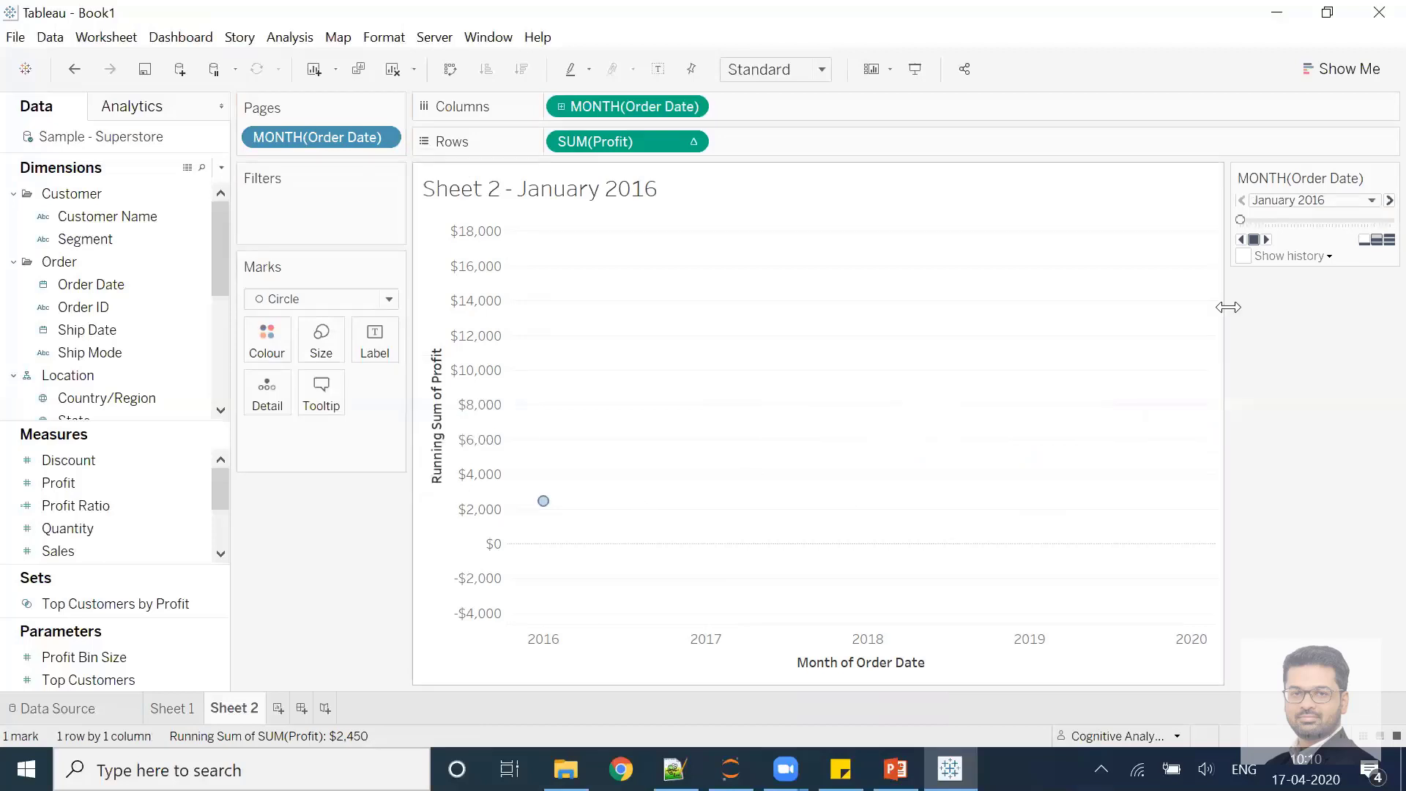
# Step: Set history to All marks with Both marks and trails, then play to August 2017 ($5,356)
pyautogui.click(1276, 258)
pyautogui.click(1333, 323)
pyautogui.click(1367, 416)
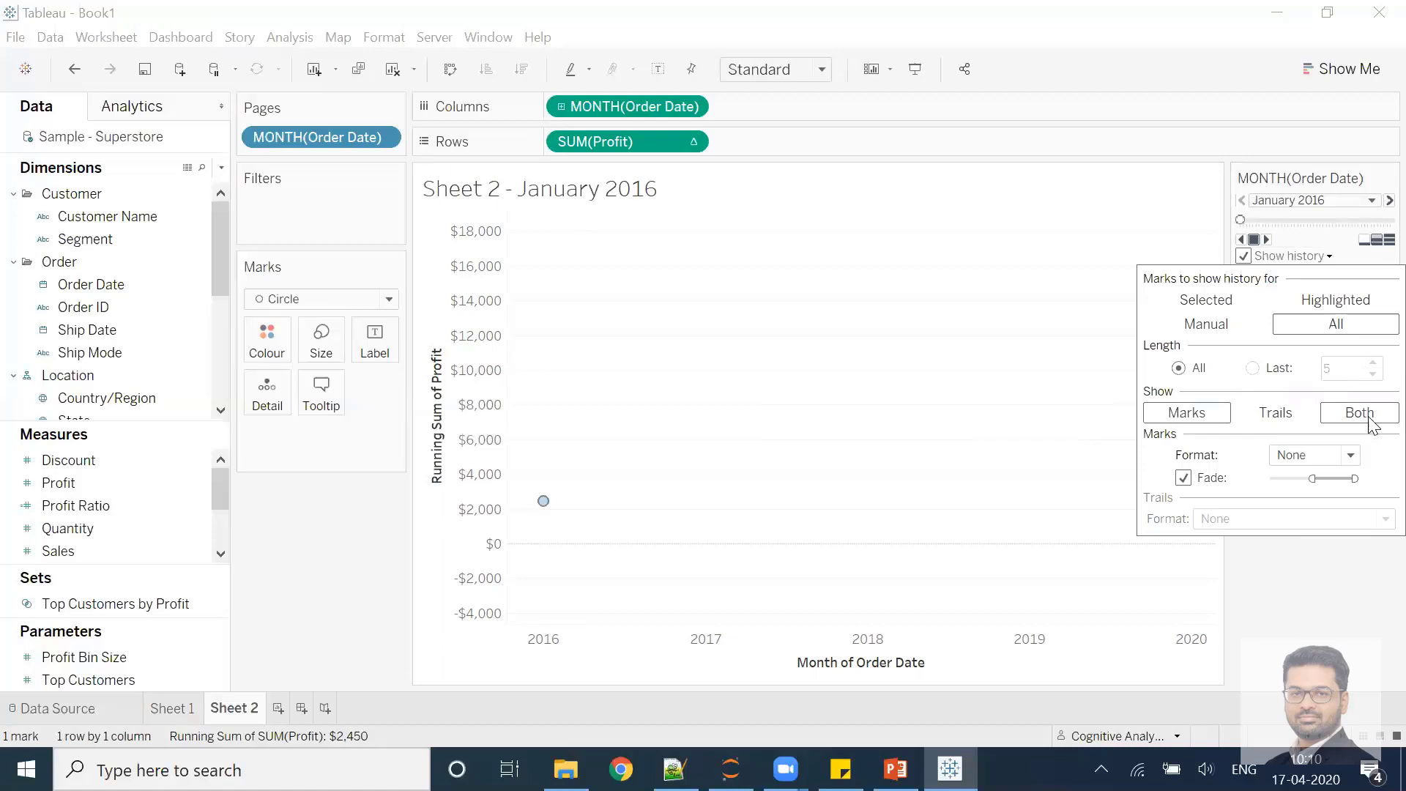
pyautogui.click(999, 386)
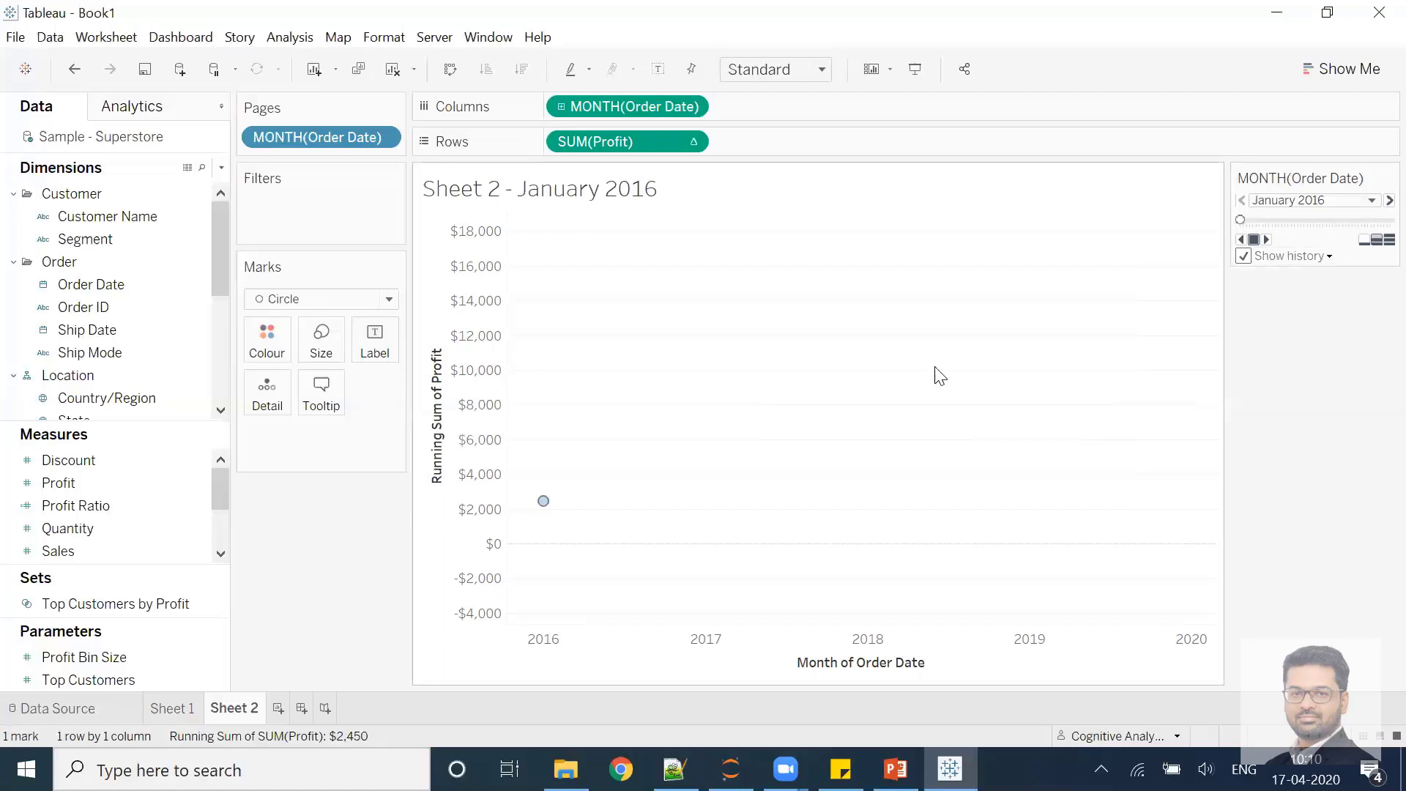
pyautogui.click(1267, 240)
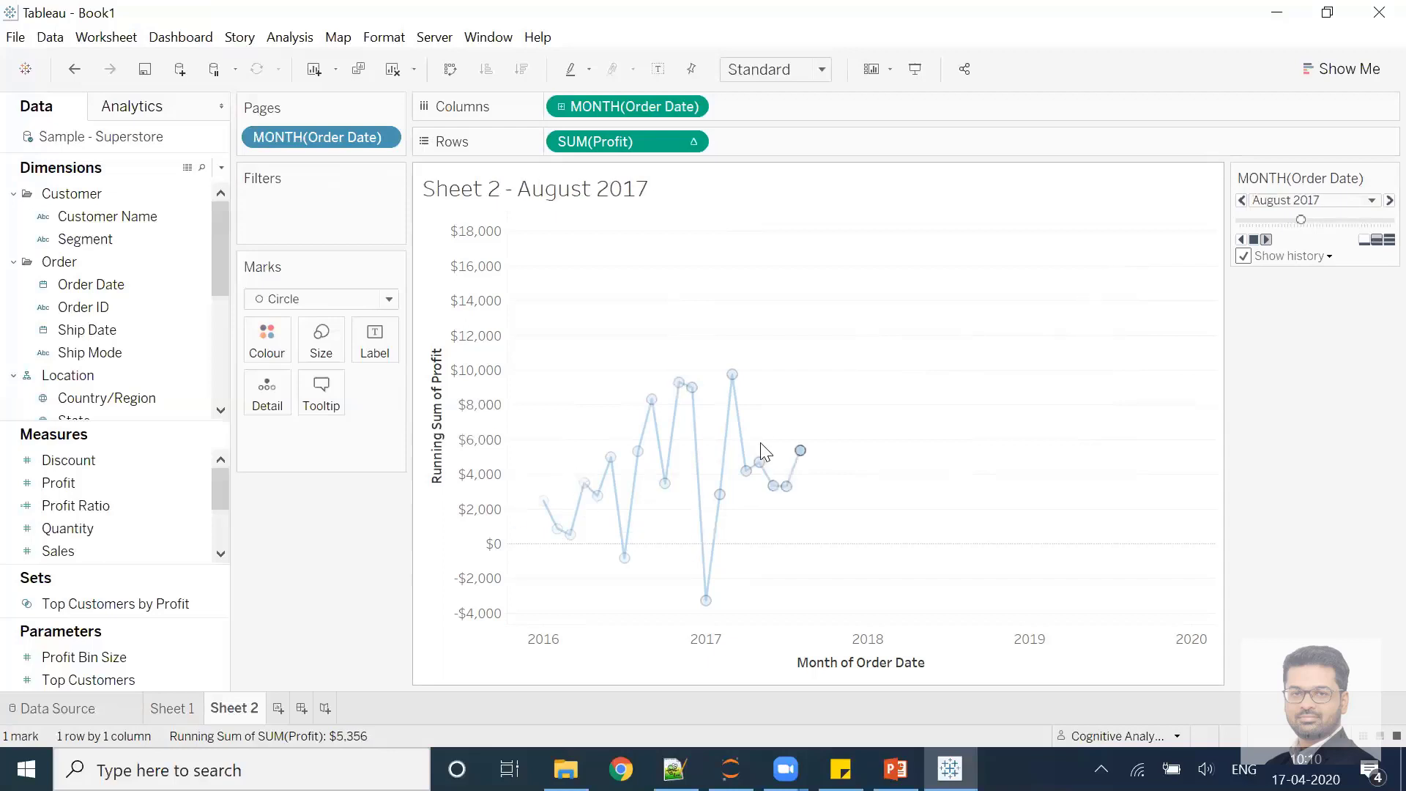
# Step: Compute the running profit sum using Order Date
pyautogui.click(689, 142)
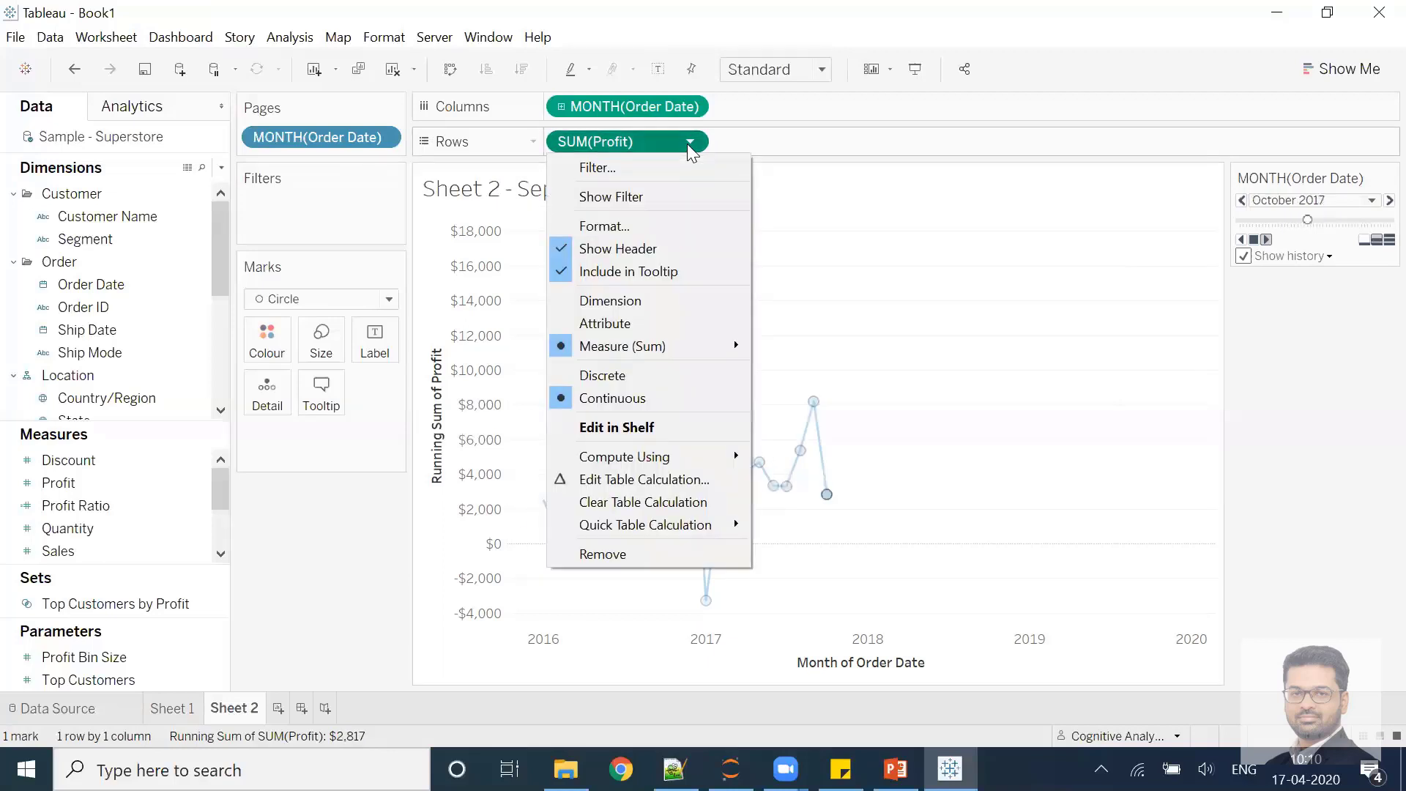
pyautogui.moveTo(655, 457)
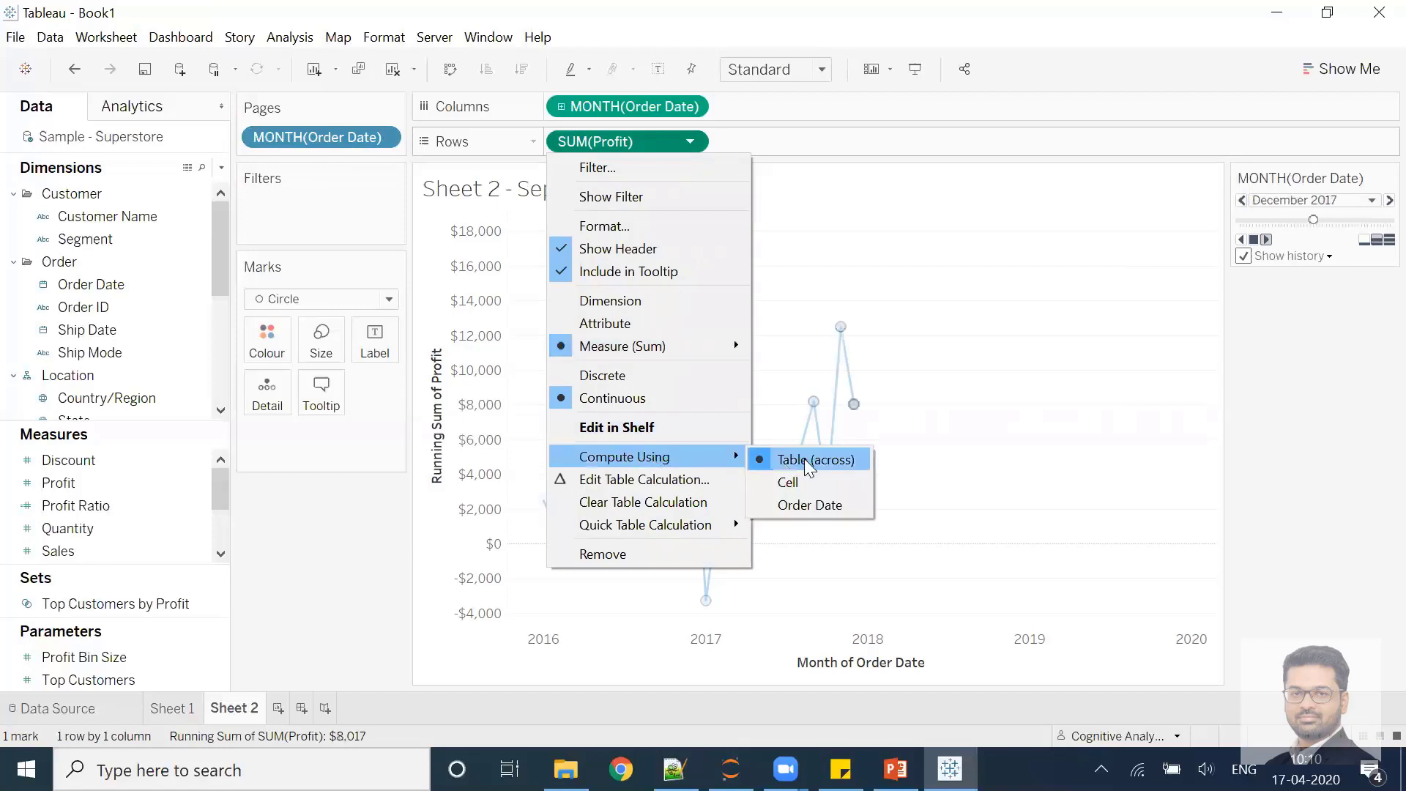
pyautogui.click(800, 508)
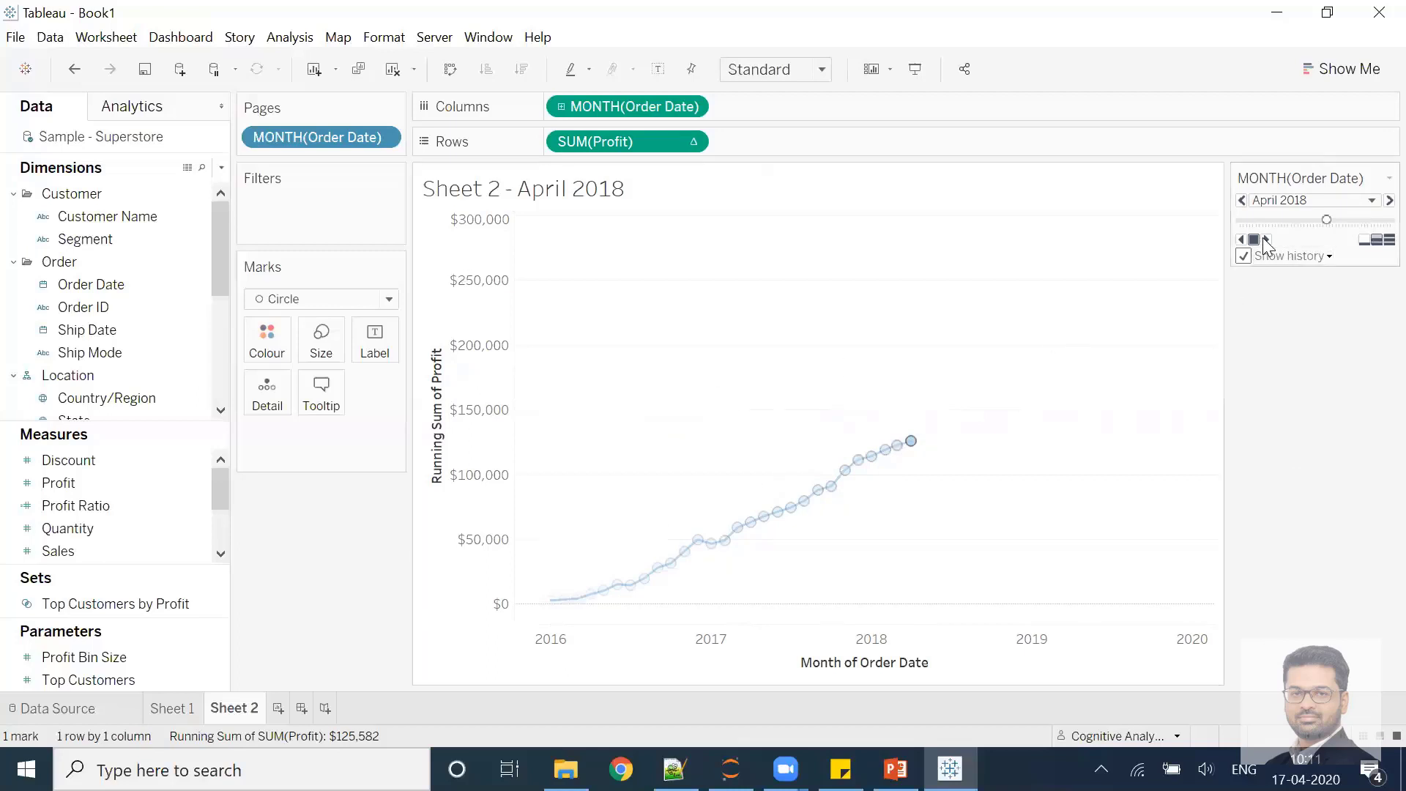
# Step: Replay the profit animation from January 2016, then create Dashboard 1
pyautogui.moveTo(1327, 221); pyautogui.dragTo(1232, 224)
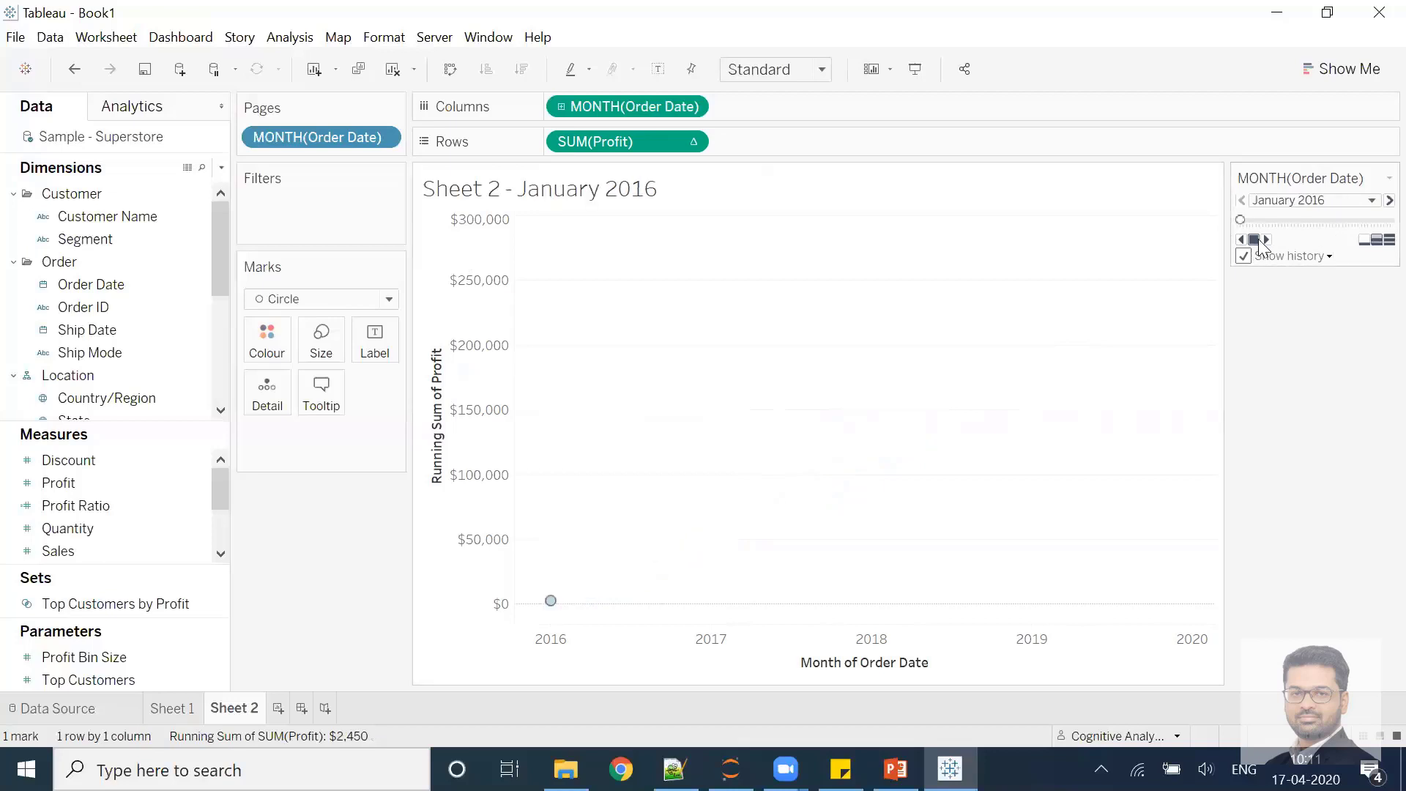
pyautogui.click(1265, 241)
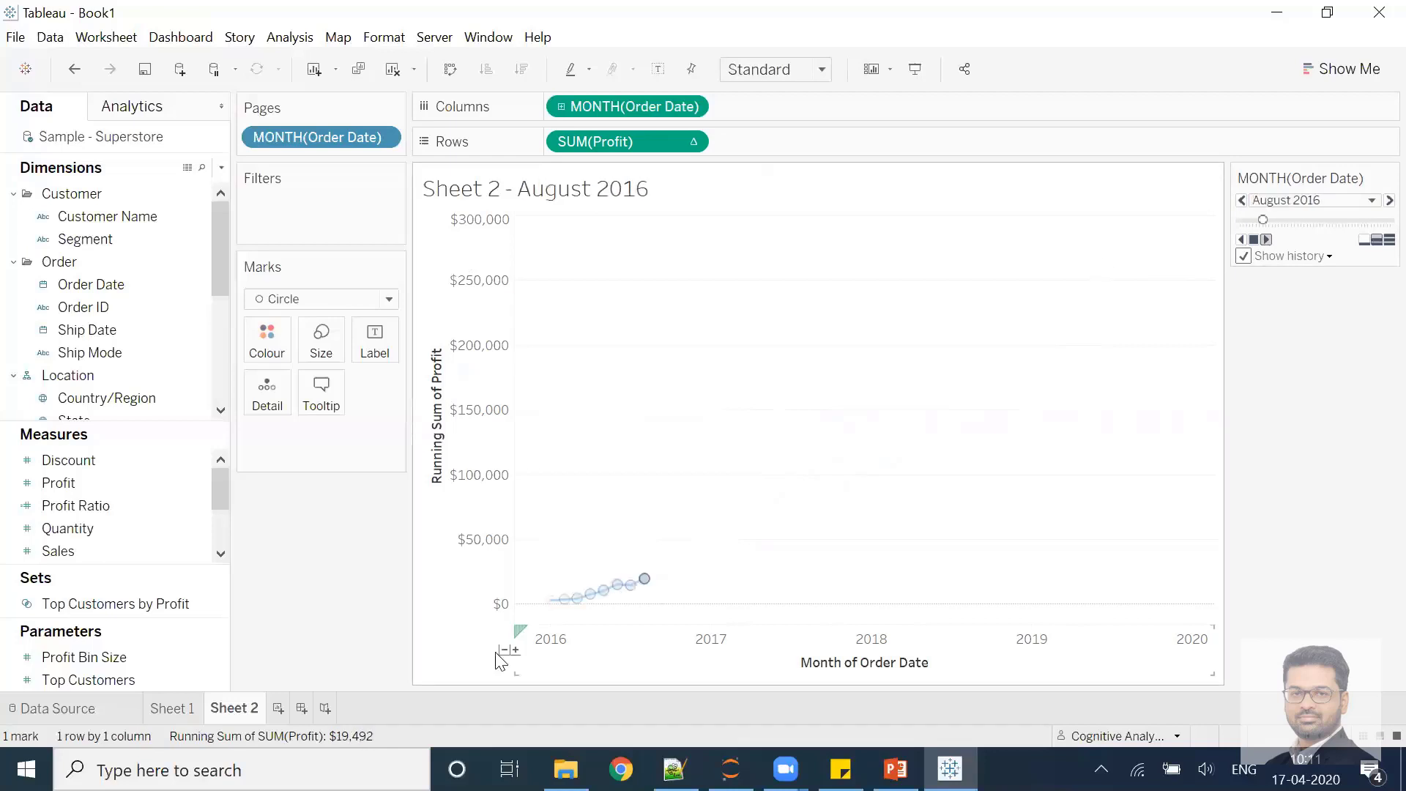
pyautogui.click(301, 708)
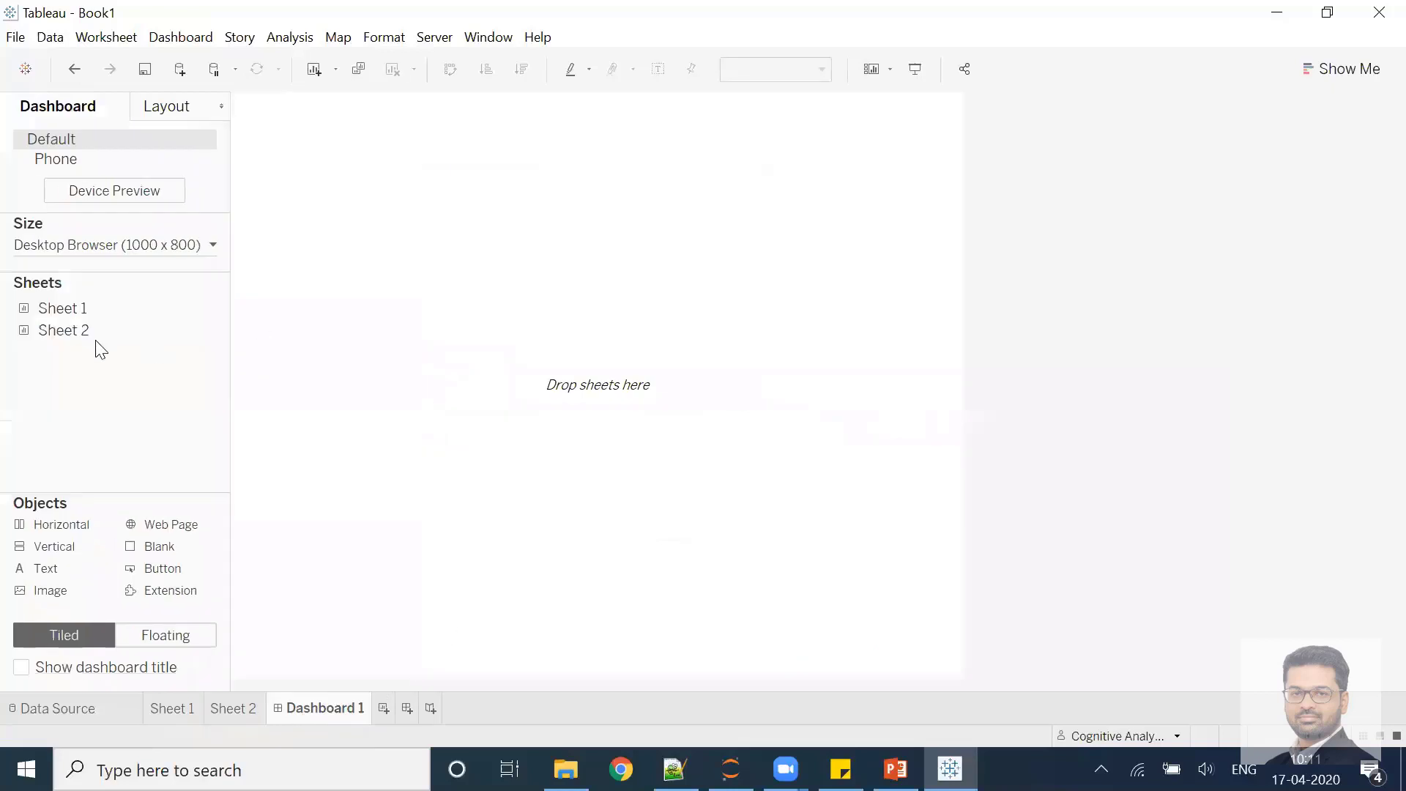
# Step: Place Sheet 1 above Sheet 2 on Dashboard 1, then replay the shared month pages from January 2016
pyautogui.moveTo(79, 317)
pyautogui.moveTo(79, 316); pyautogui.dragTo(477, 316)
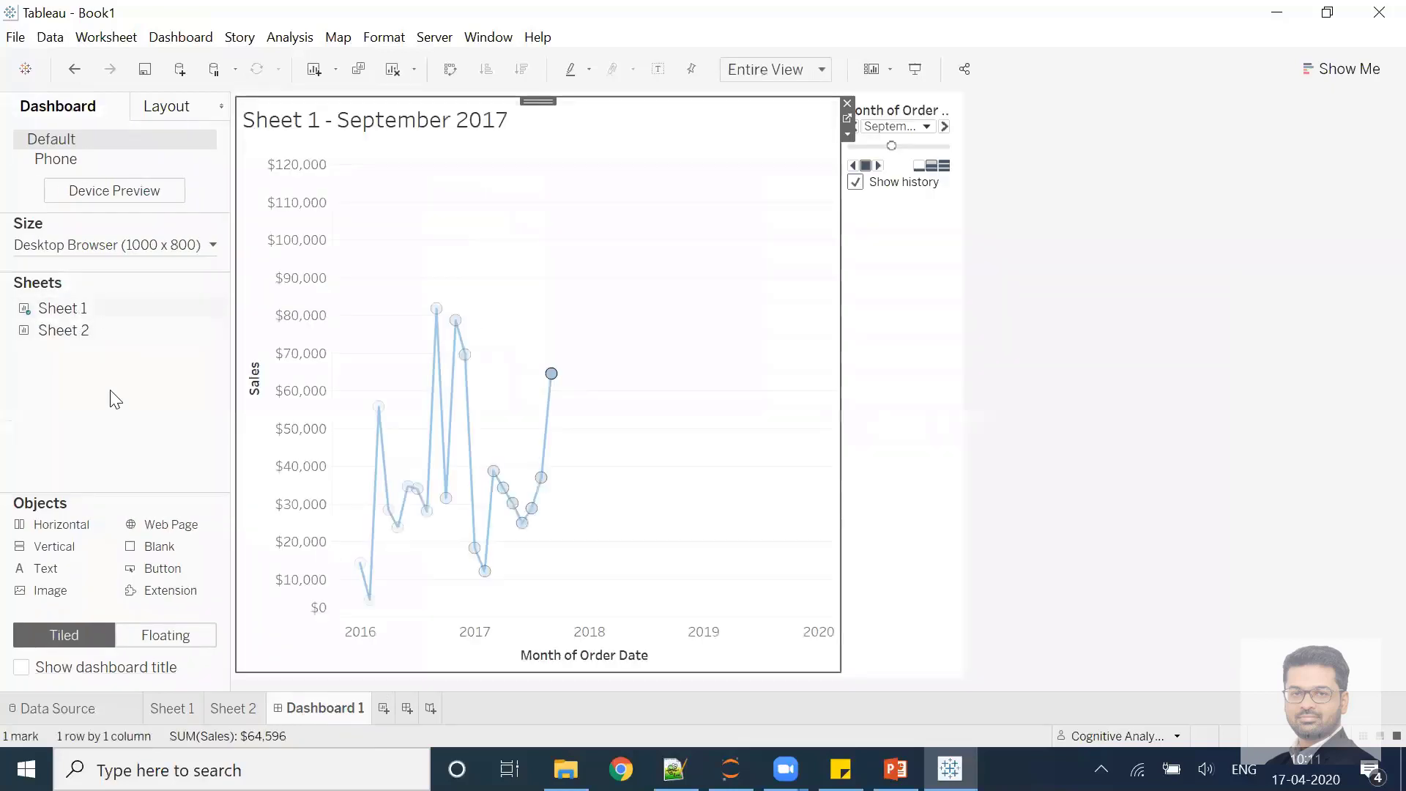
pyautogui.moveTo(75, 330); pyautogui.dragTo(633, 485)
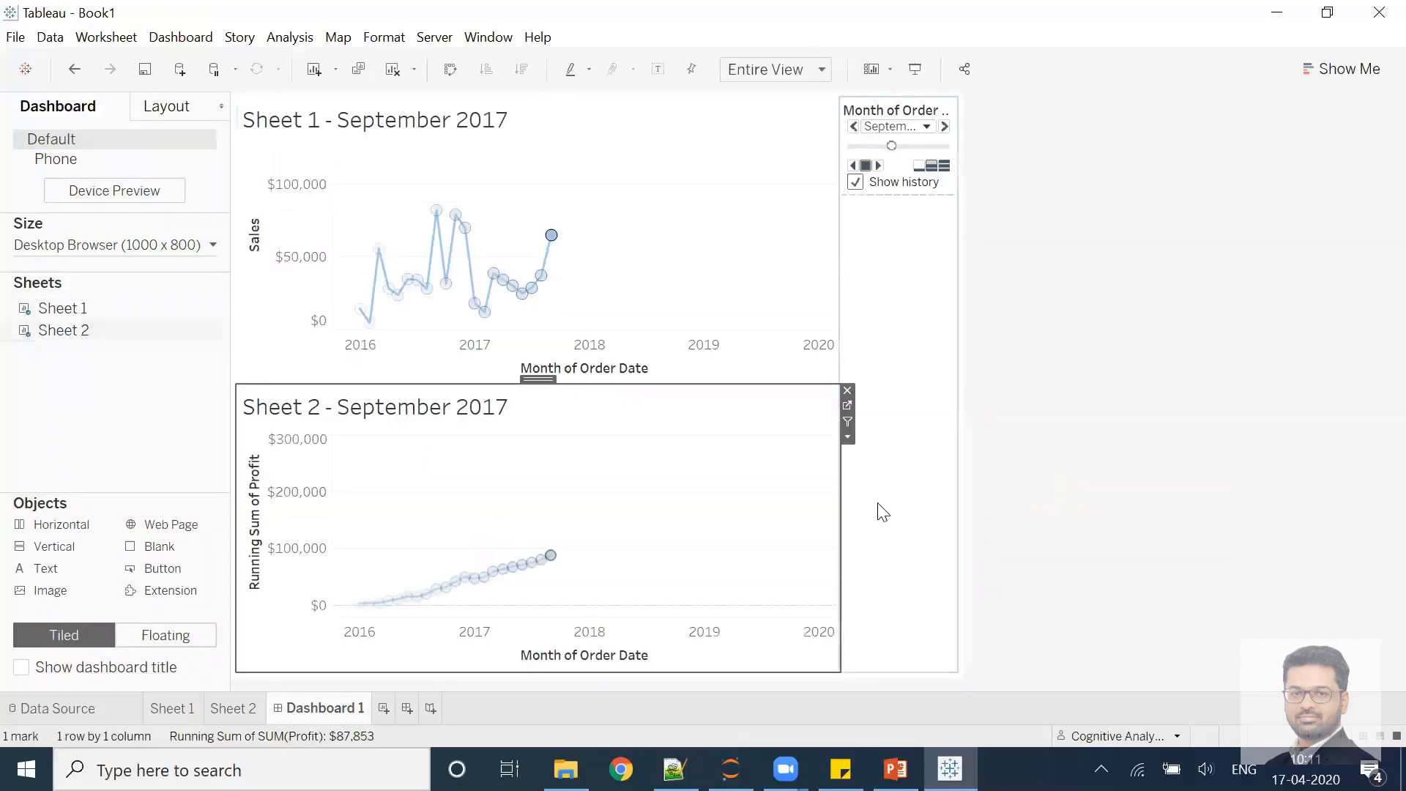
pyautogui.moveTo(892, 146); pyautogui.dragTo(852, 146)
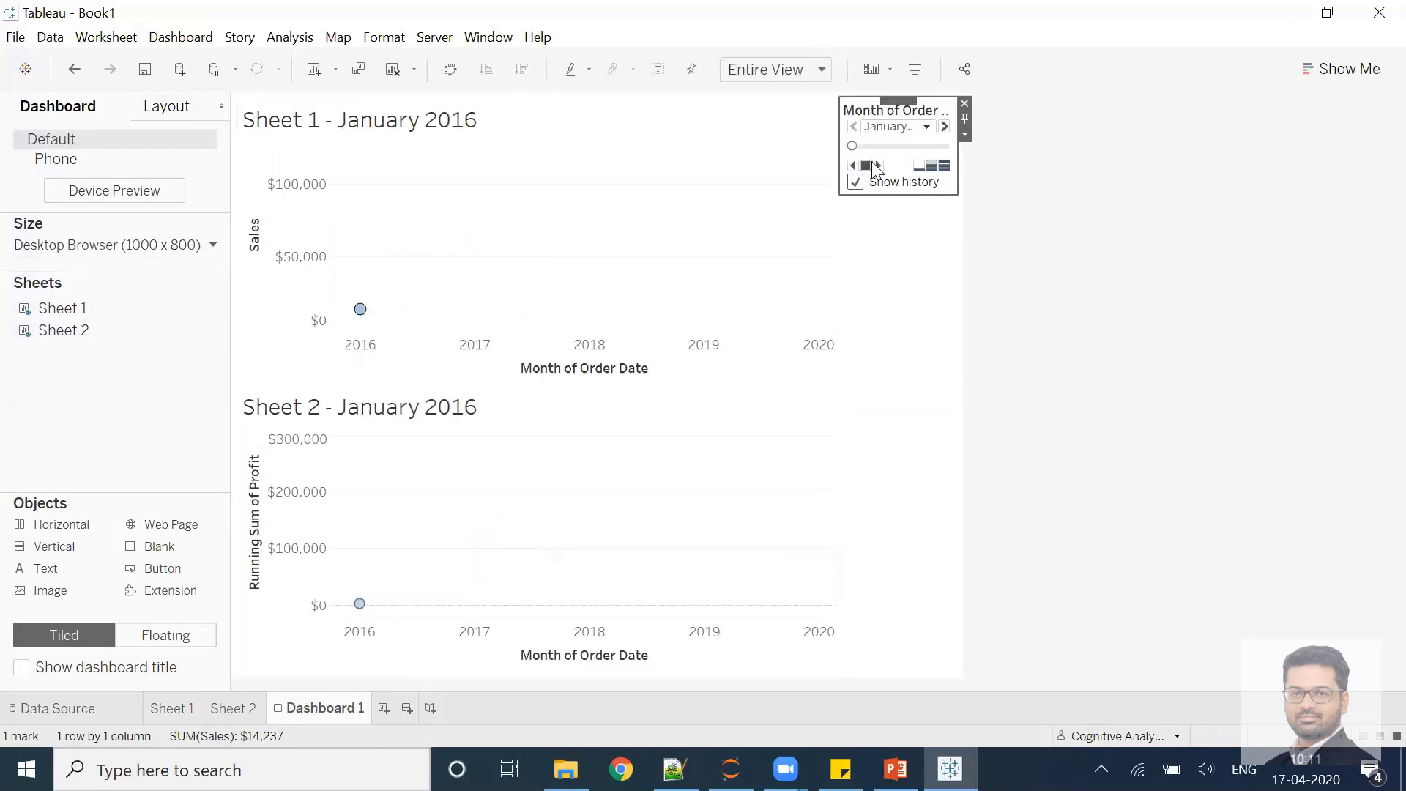
pyautogui.click(878, 166)
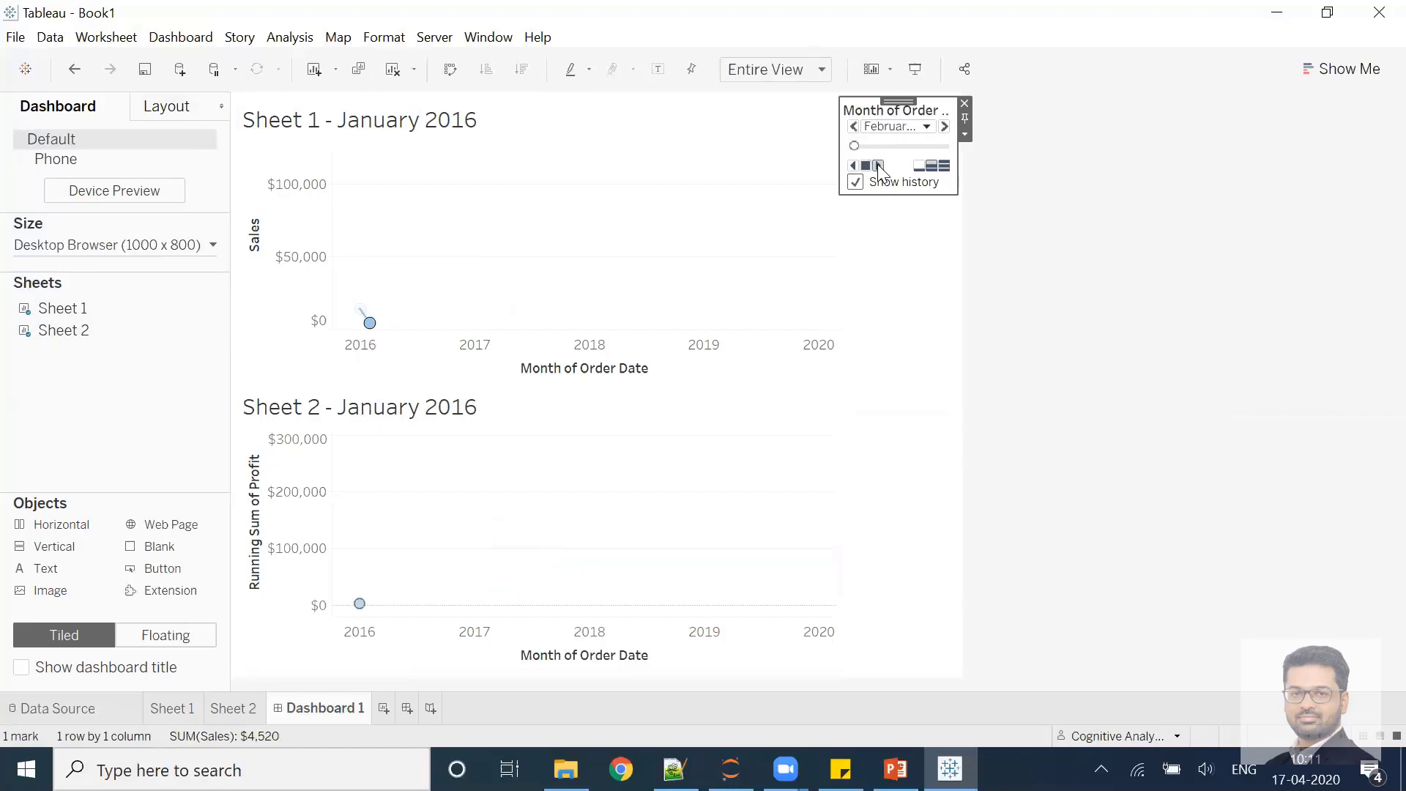